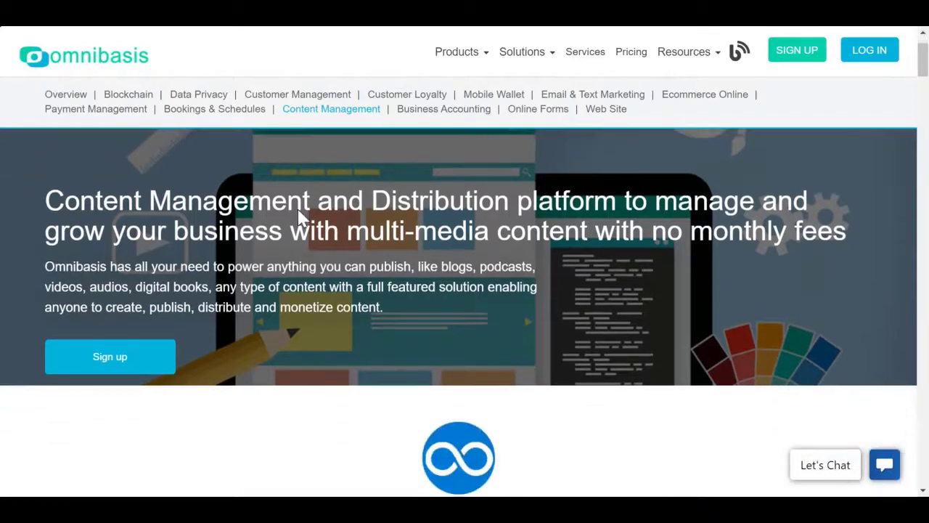
# Step: Read through the omniContent product page, covering its overview, benefits and launch instructions
pyautogui.scroll(-1, 301, 217)
pyautogui.scroll(-3, 301, 218)
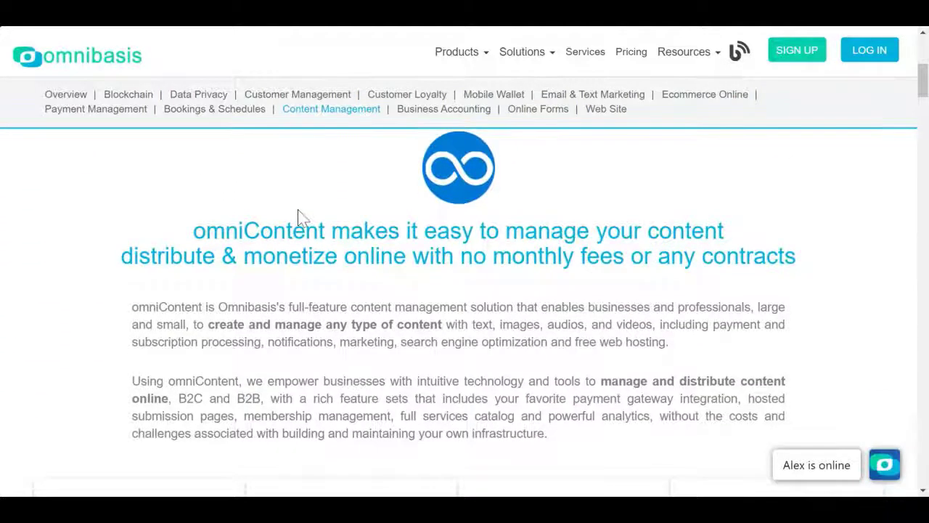
pyautogui.scroll(-1, 301, 217)
pyautogui.scroll(-1, 302, 218)
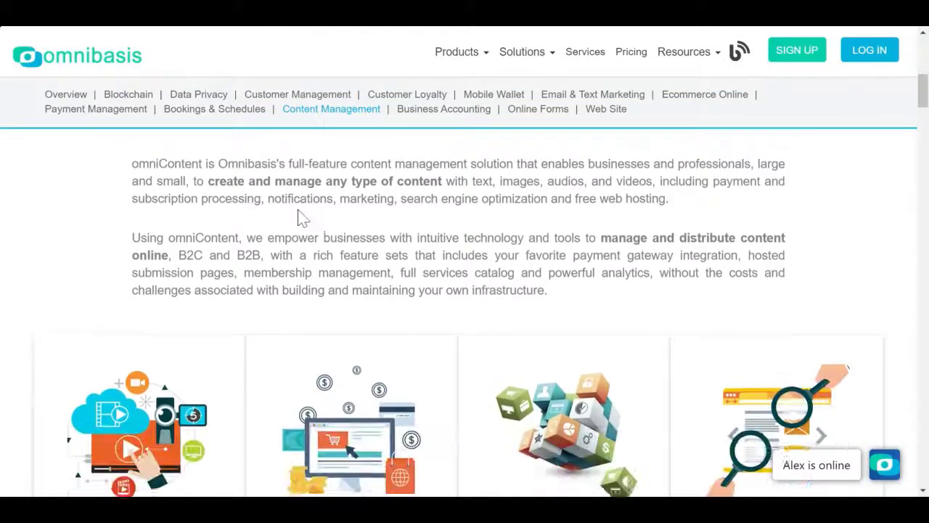
pyautogui.scroll(-1, 302, 217)
pyautogui.scroll(-1, 301, 218)
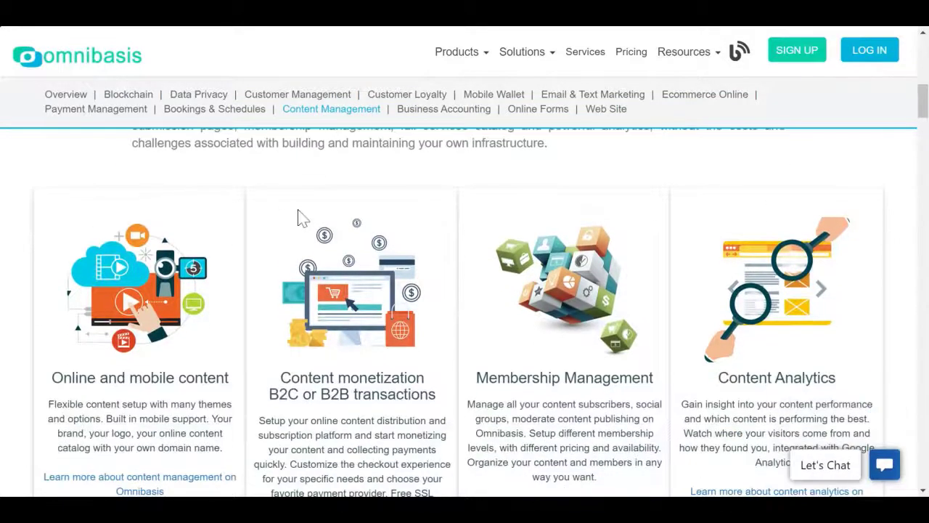
pyautogui.scroll(-1, 301, 218)
pyautogui.scroll(-1, 301, 218)
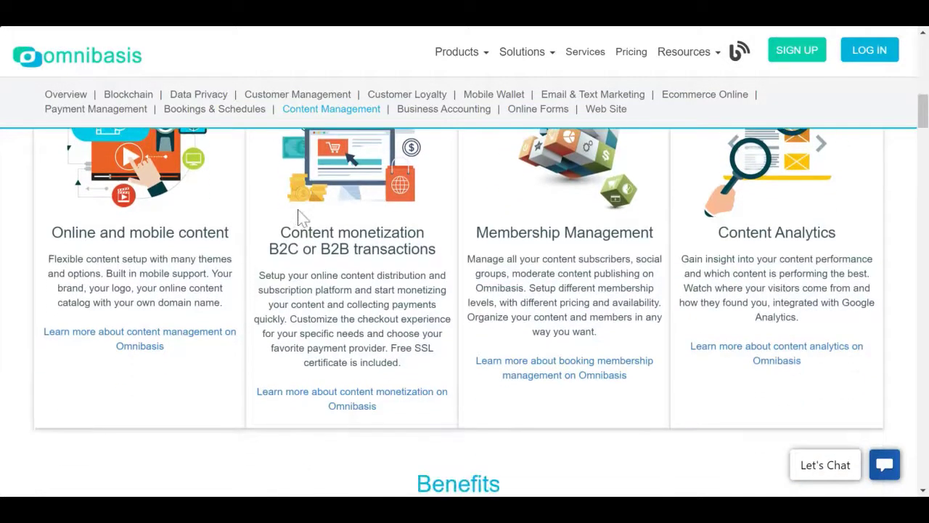
pyautogui.scroll(-1, 301, 217)
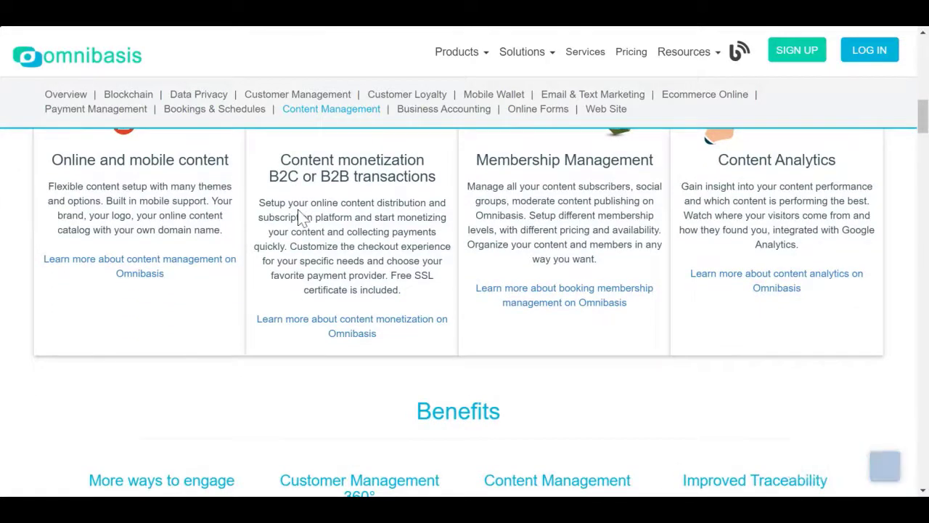
pyautogui.scroll(-1, 301, 218)
pyautogui.scroll(-1, 301, 217)
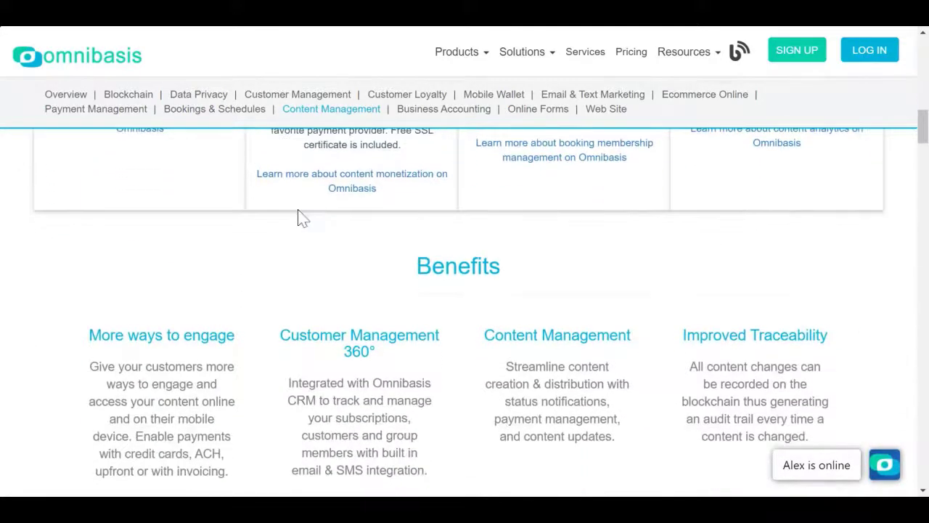
pyautogui.scroll(-1, 301, 218)
pyautogui.scroll(-1, 303, 218)
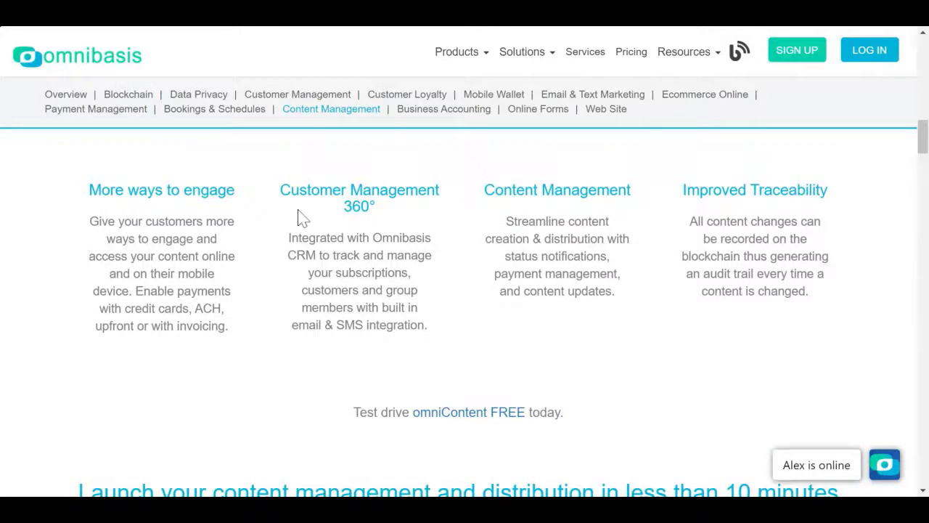
pyautogui.scroll(-1, 302, 218)
pyautogui.scroll(-1, 303, 218)
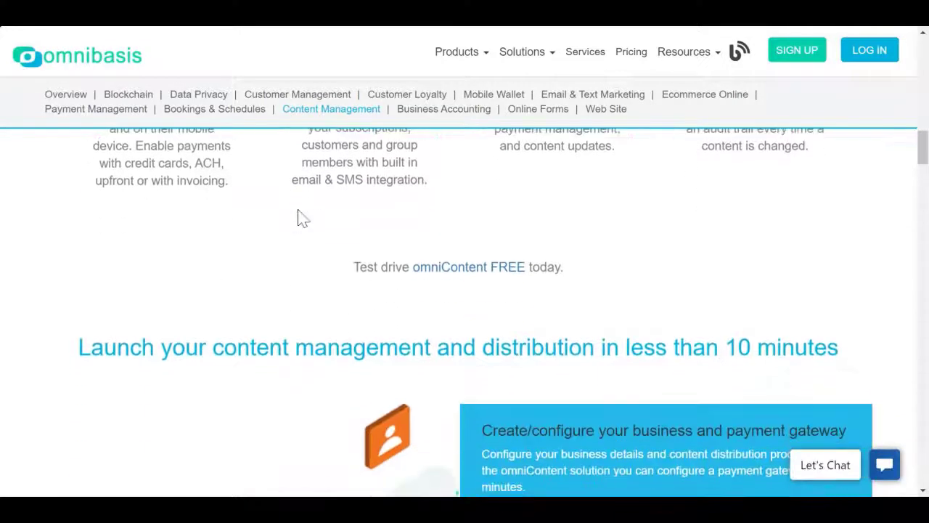
pyautogui.scroll(-3, 302, 218)
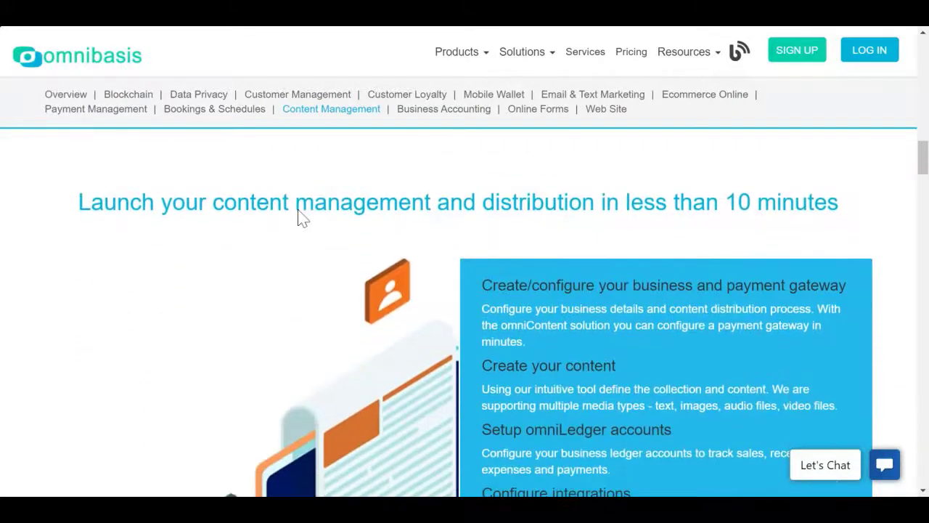
pyautogui.scroll(-3, 303, 218)
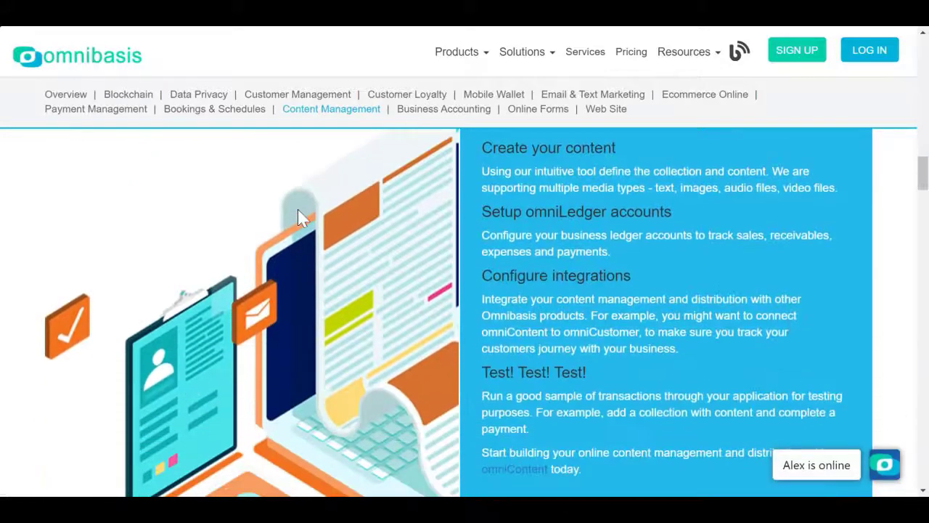
pyautogui.scroll(-3, 299, 213)
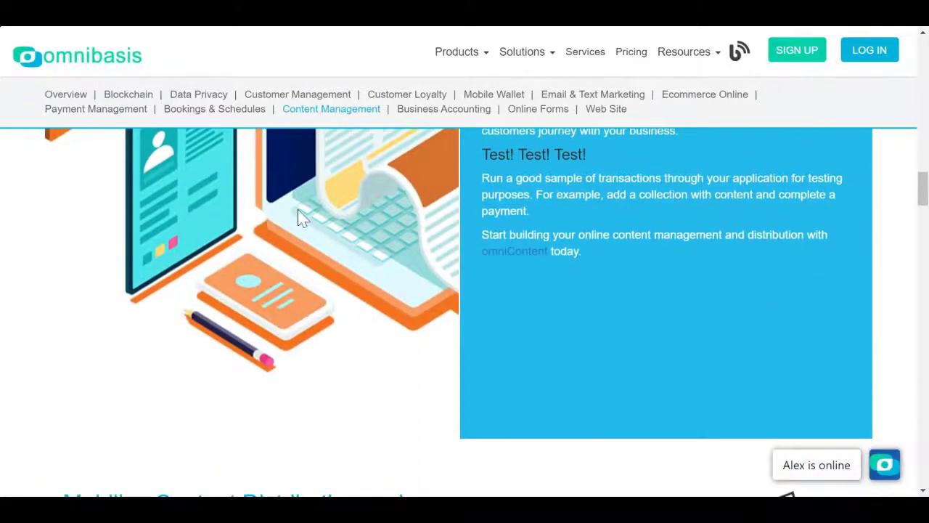
pyautogui.scroll(-1, 298, 214)
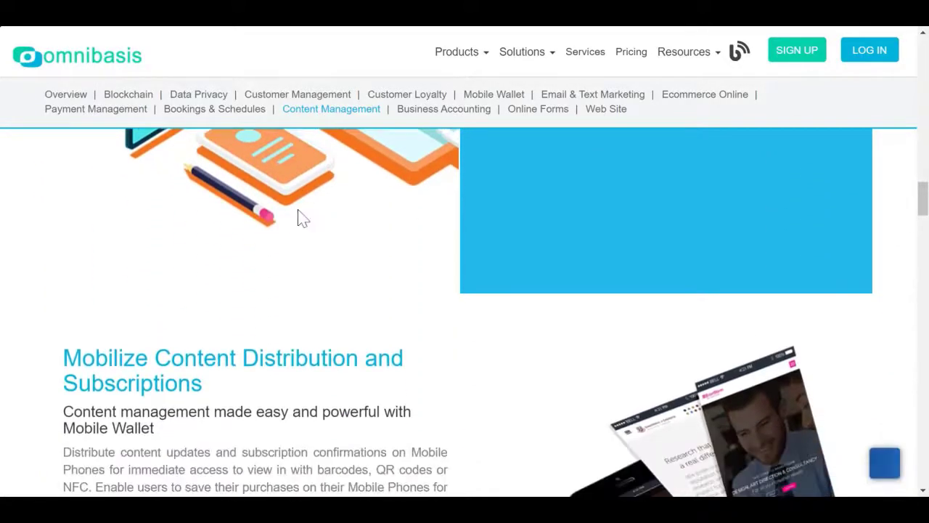
pyautogui.scroll(1, 298, 211)
pyautogui.scroll(10, 297, 211)
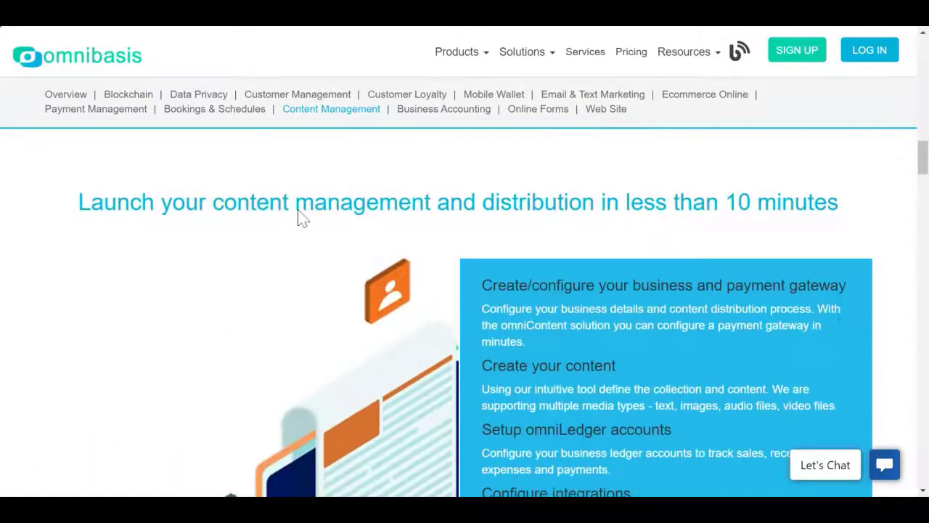
pyautogui.scroll(5, 298, 212)
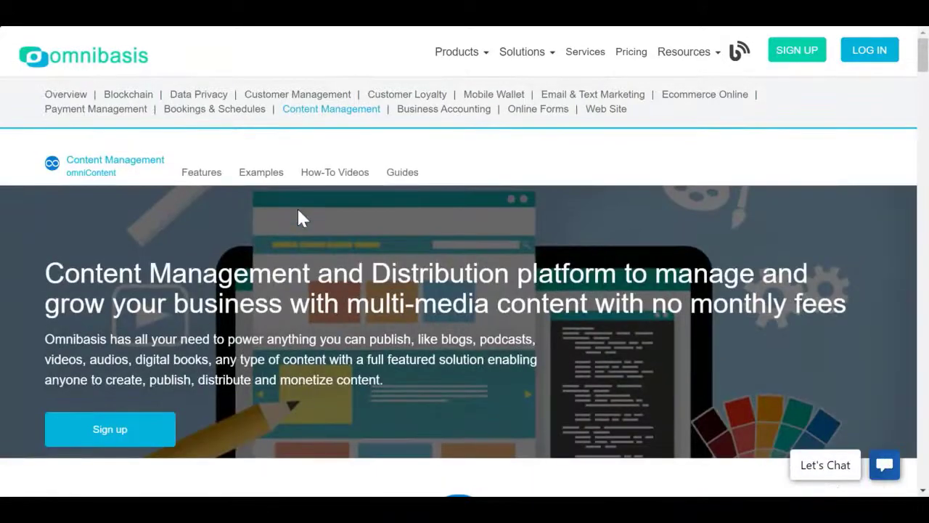
# Step: Open the Content Management features page and review the sections from Your Brand & Site through Content Monetization
pyautogui.click(210, 175)
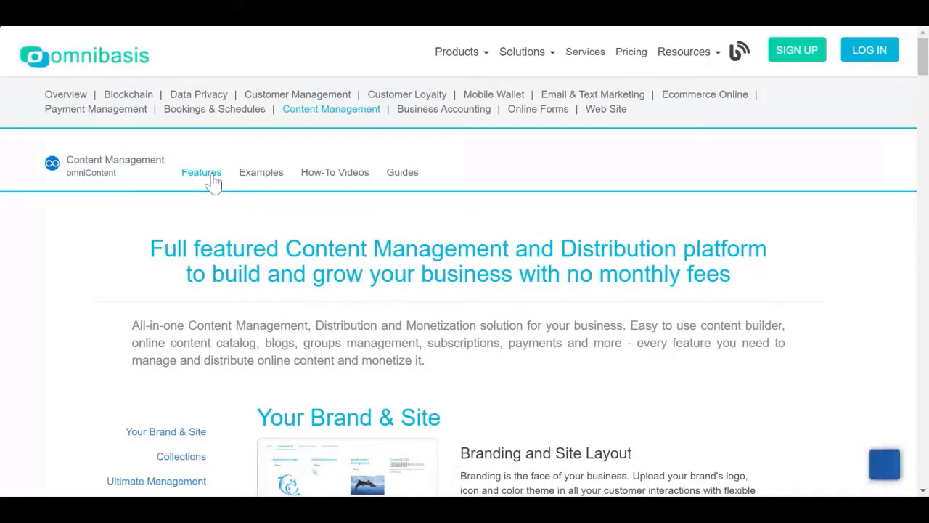
pyautogui.scroll(-1, 266, 215)
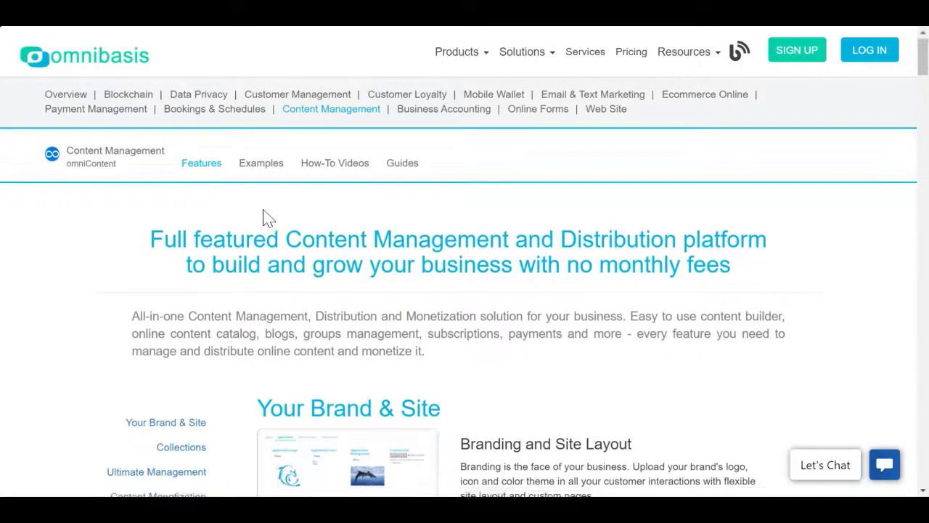
pyautogui.scroll(-1, 266, 215)
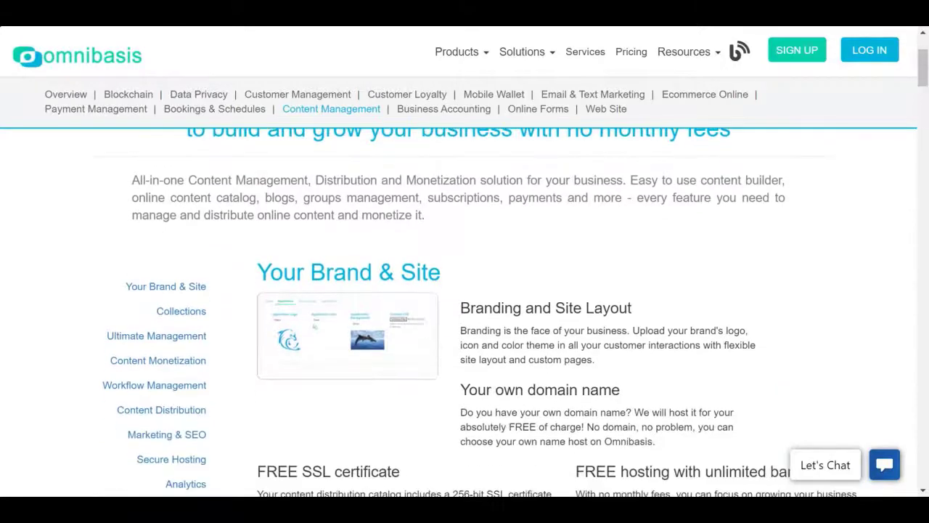
pyautogui.scroll(-2, 516, 290)
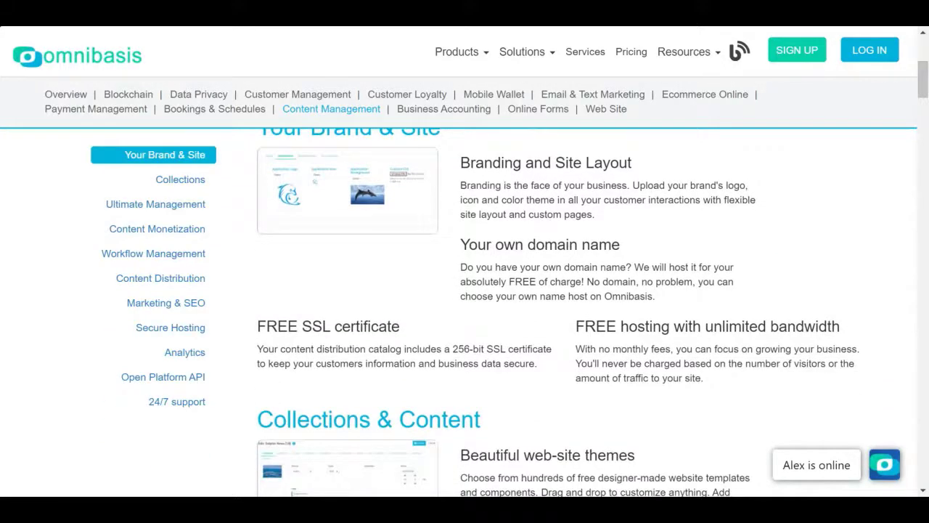
pyautogui.scroll(-3, 266, 215)
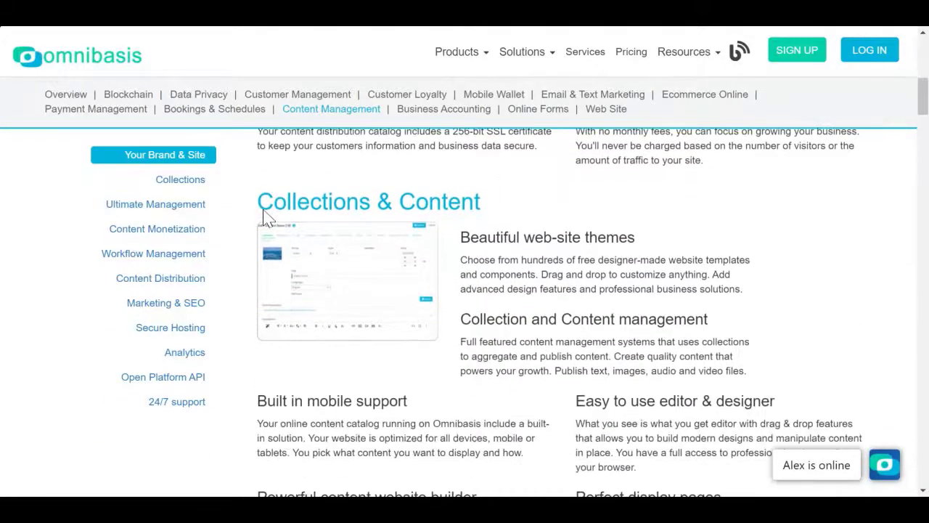
pyautogui.scroll(-1, 266, 216)
pyautogui.scroll(-1, 265, 218)
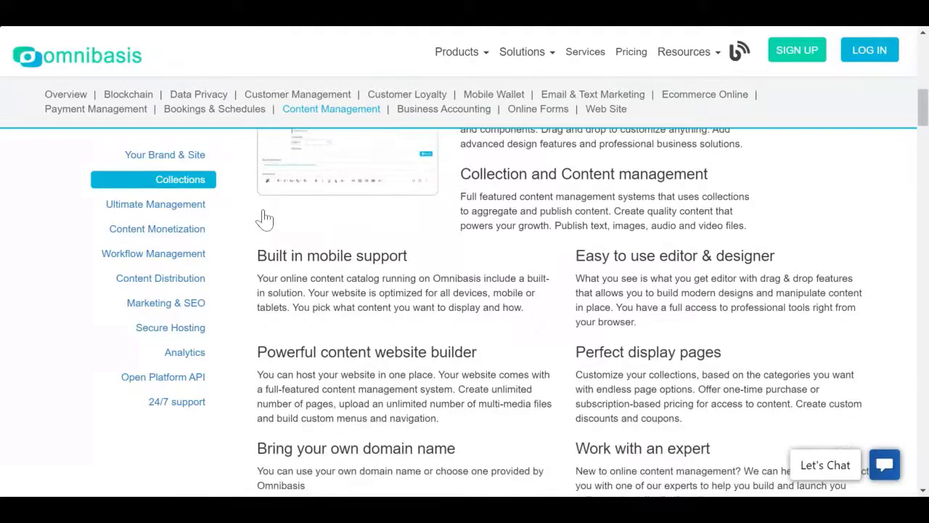
pyautogui.scroll(-2, 266, 218)
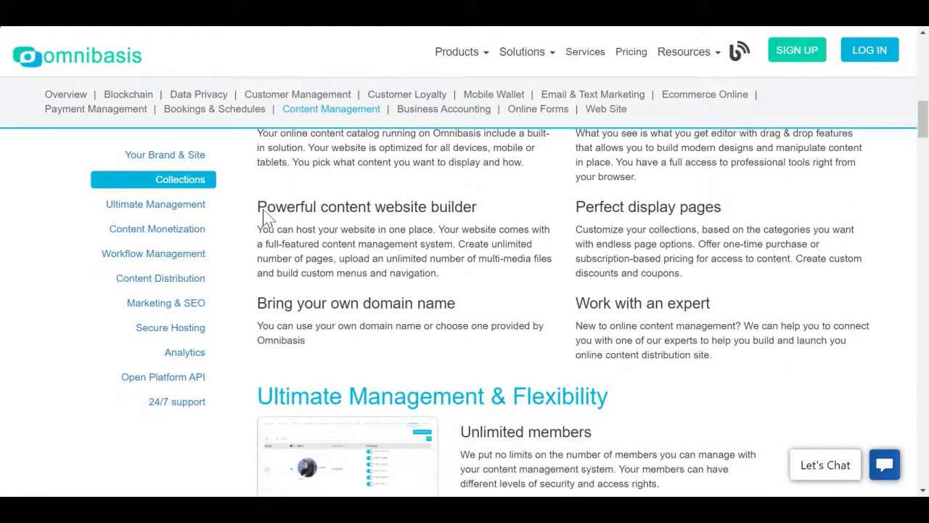
pyautogui.scroll(-3, 266, 218)
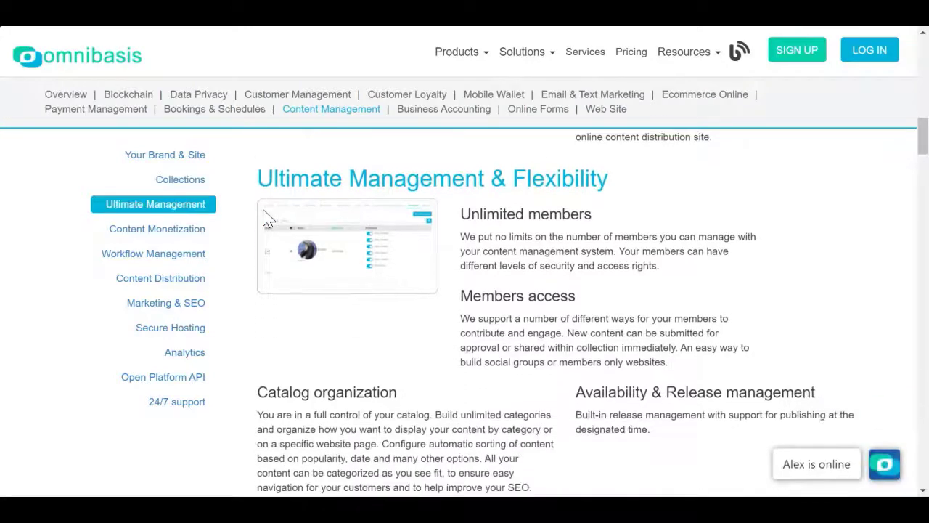
pyautogui.scroll(-3, 266, 218)
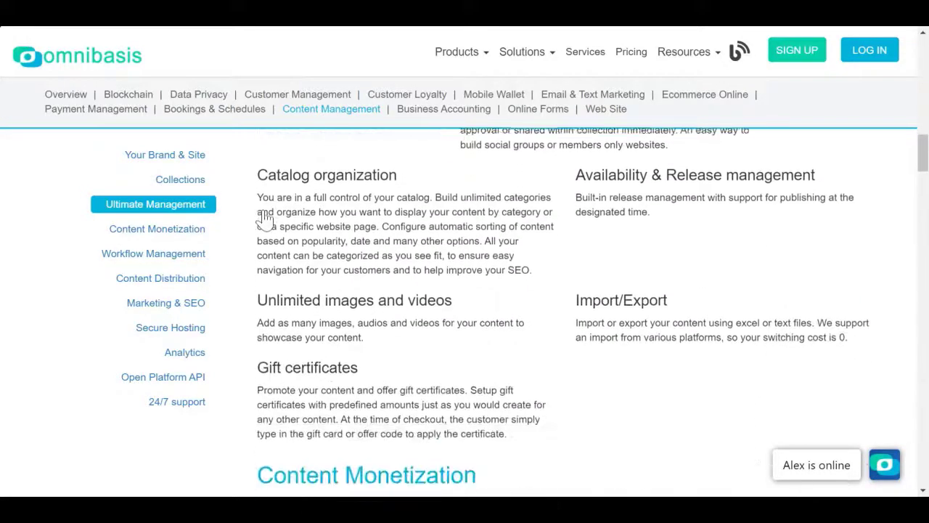
pyautogui.scroll(-2, 266, 218)
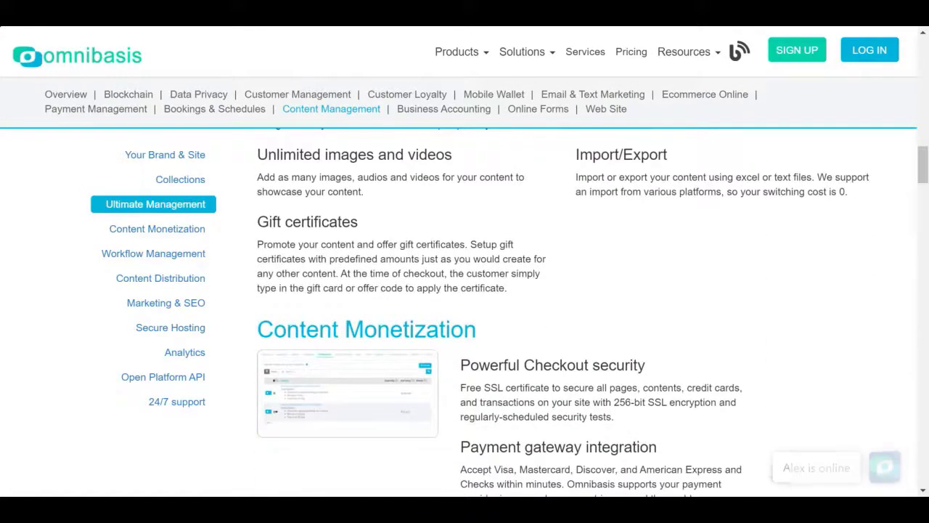
pyautogui.scroll(-3, 266, 218)
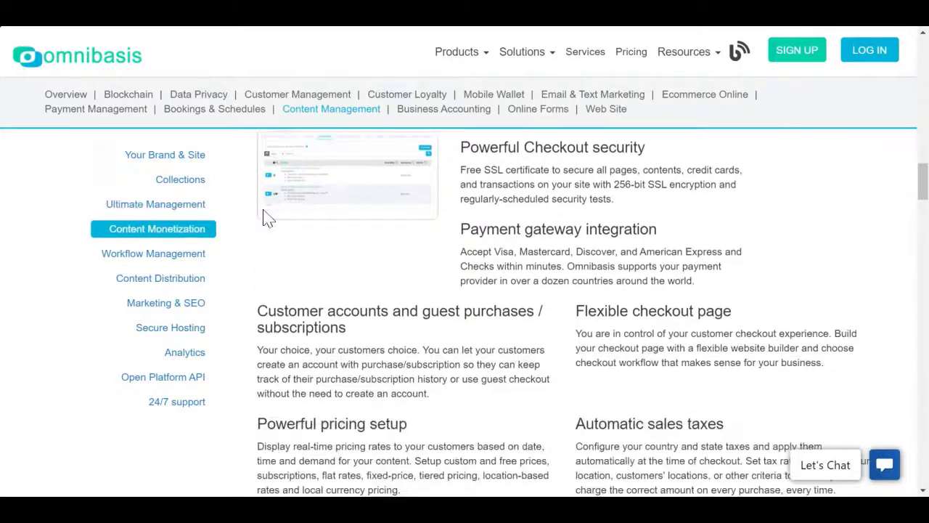
pyautogui.scroll(-1, 266, 218)
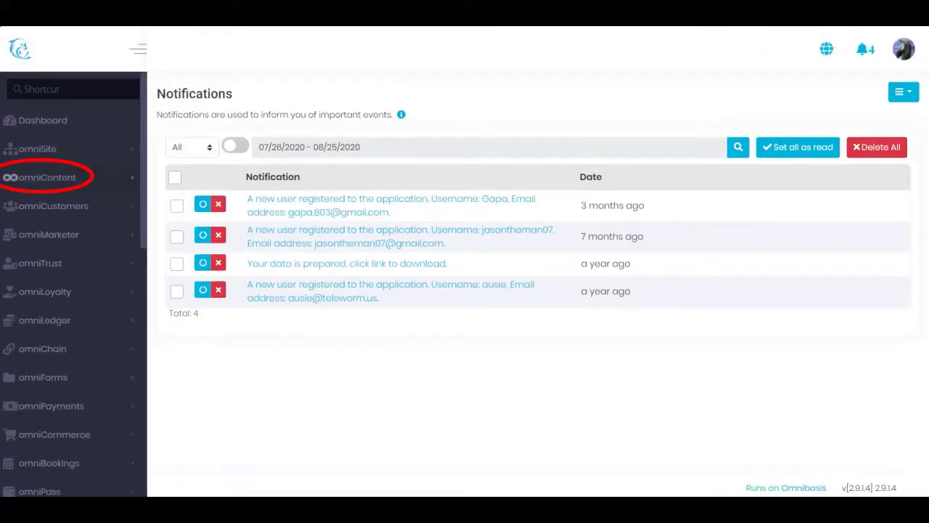
# Step: Go to the omniContent collections in the admin site and open the Dolphin News collection for editing
pyautogui.click(109, 184)
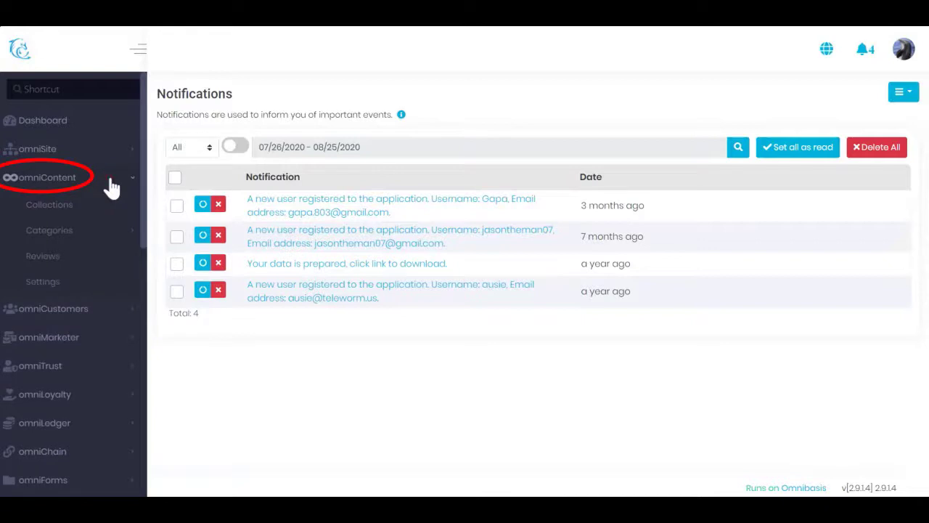
pyautogui.click(68, 210)
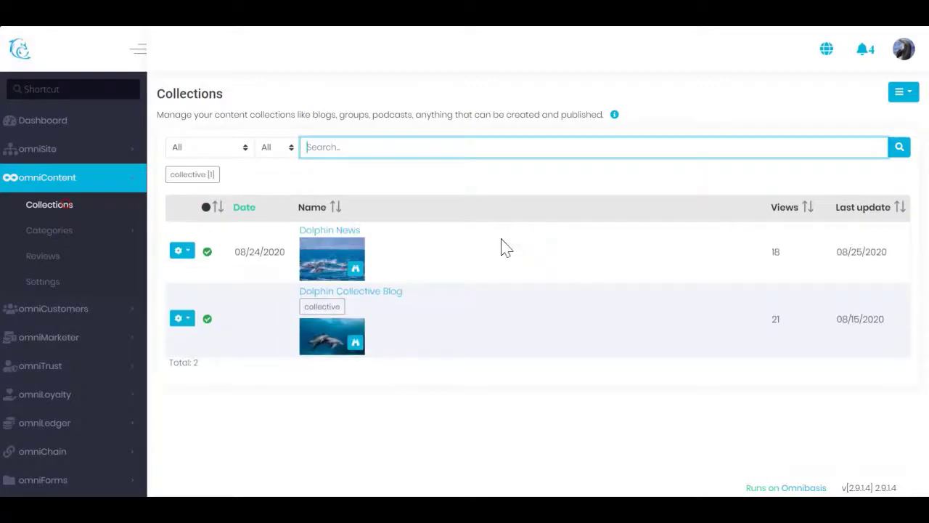
pyautogui.click(903, 91)
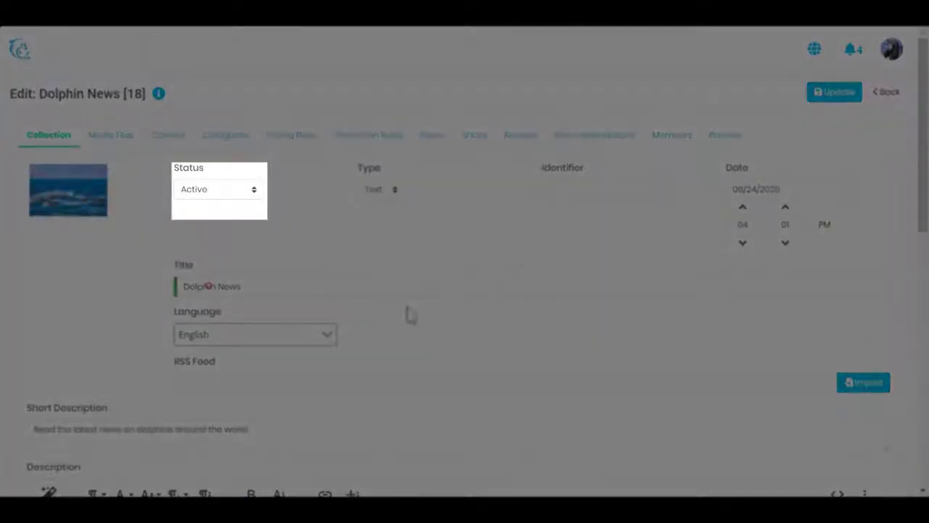
# Step: Review the collection's status and type choices, and set its identifier to "news"
pyautogui.click(245, 192)
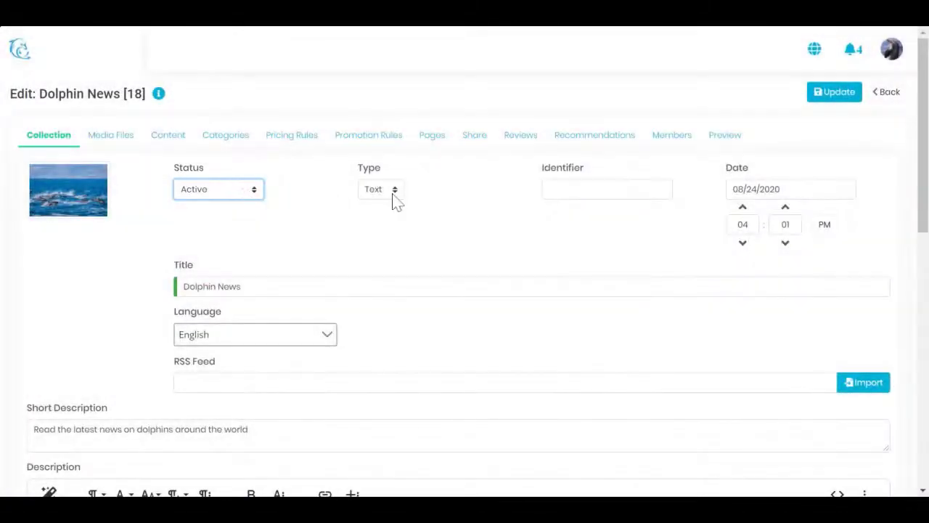
pyautogui.click(389, 191)
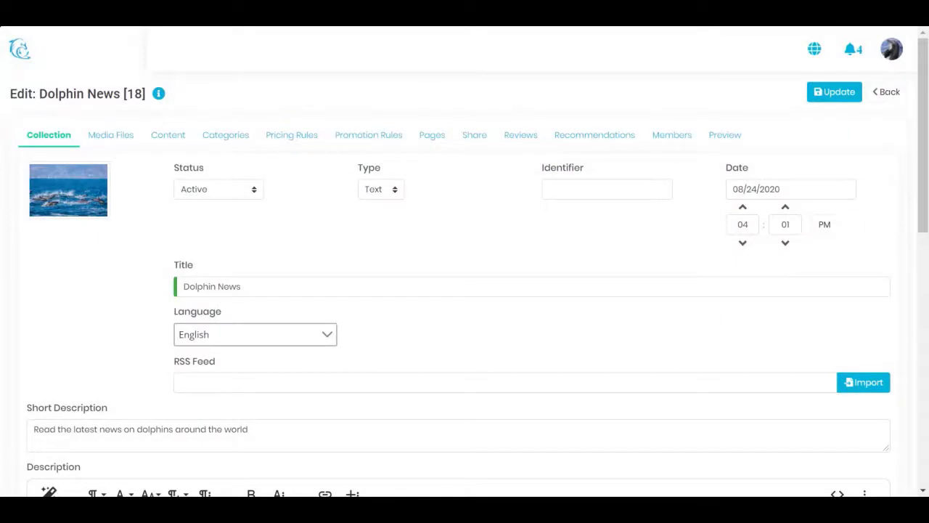
pyautogui.click(570, 187)
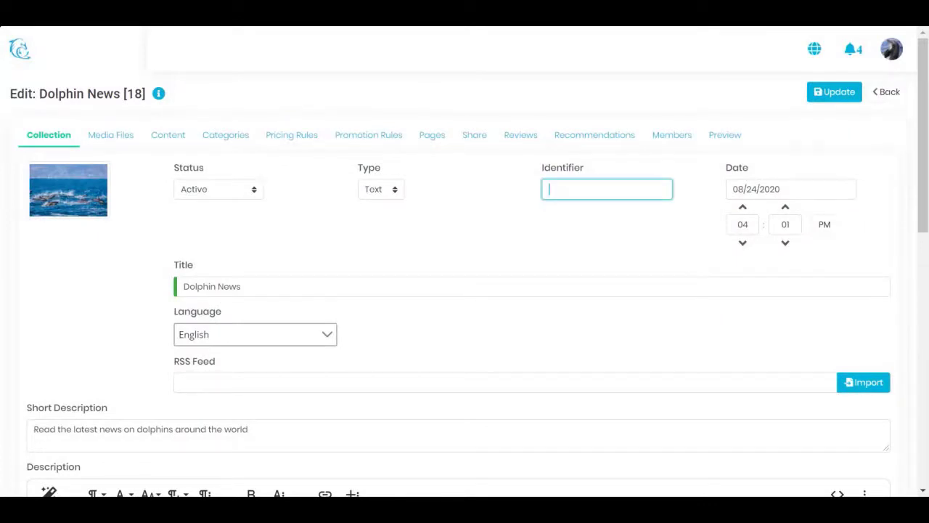
pyautogui.write('news')
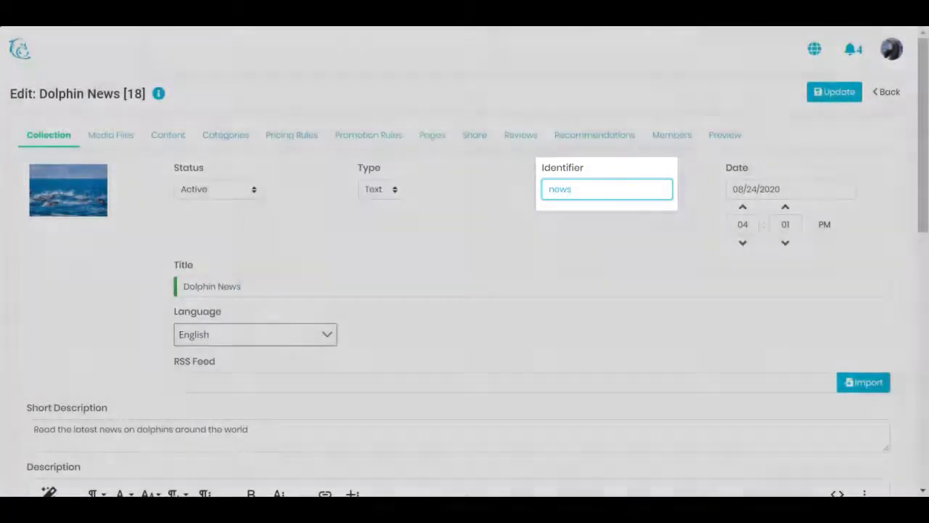
# Step: Review the collection's title and the available language choices, keeping English
pyautogui.click(255, 284)
pyautogui.hotkey('ctrl', 'a')
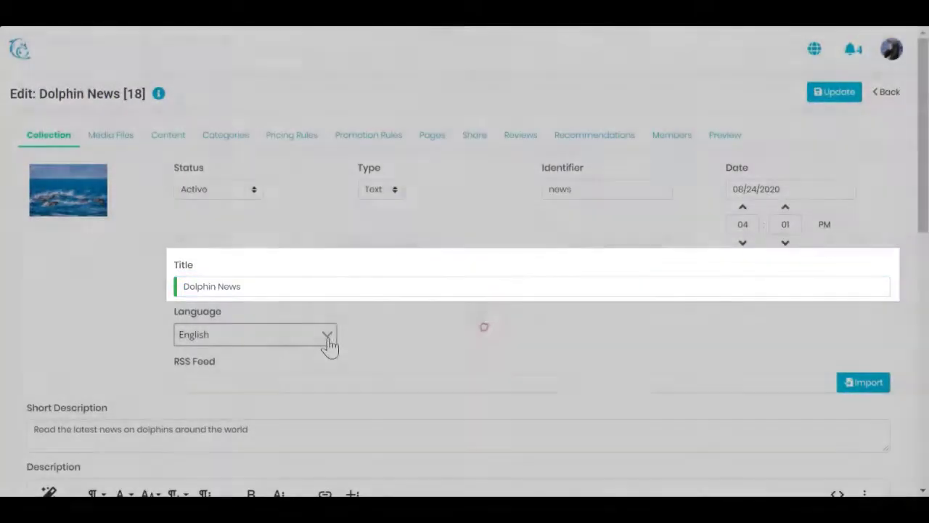
pyautogui.click(327, 340)
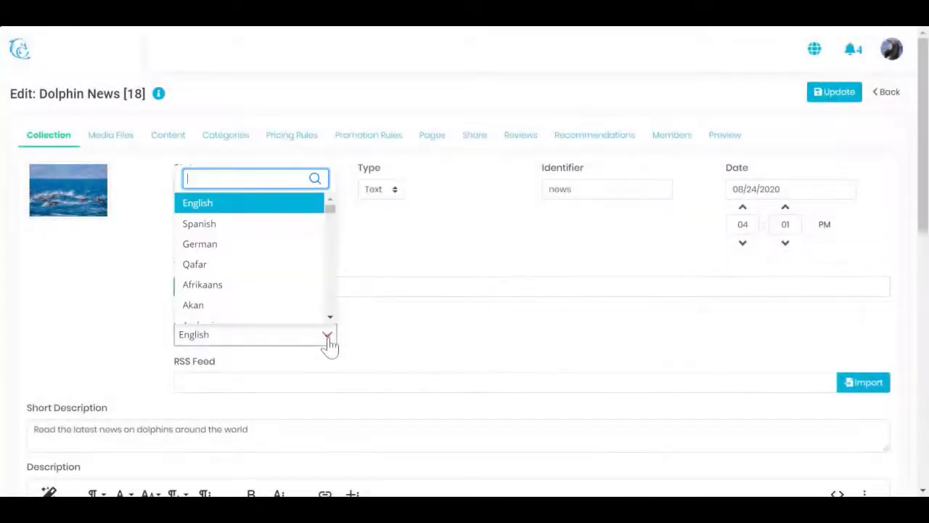
pyautogui.click(328, 339)
pyautogui.scroll(-1, 423, 340)
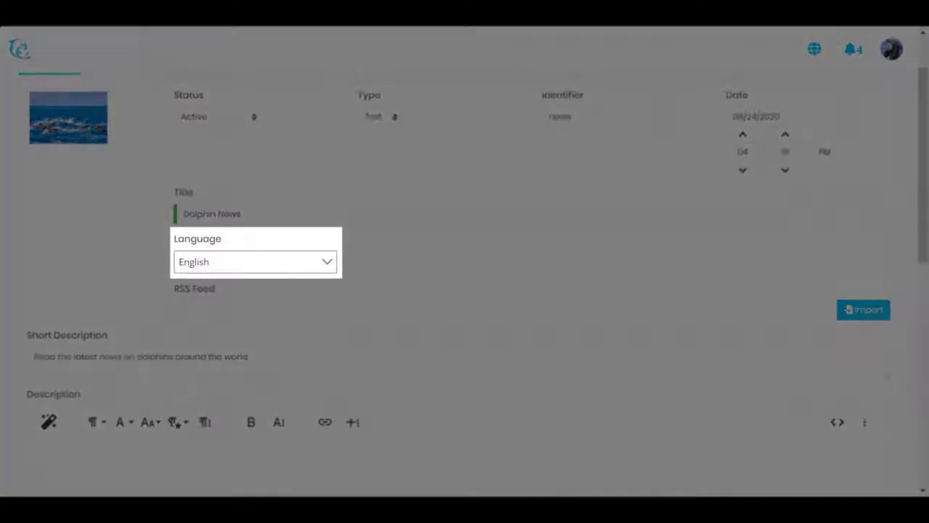
pyautogui.click(338, 310)
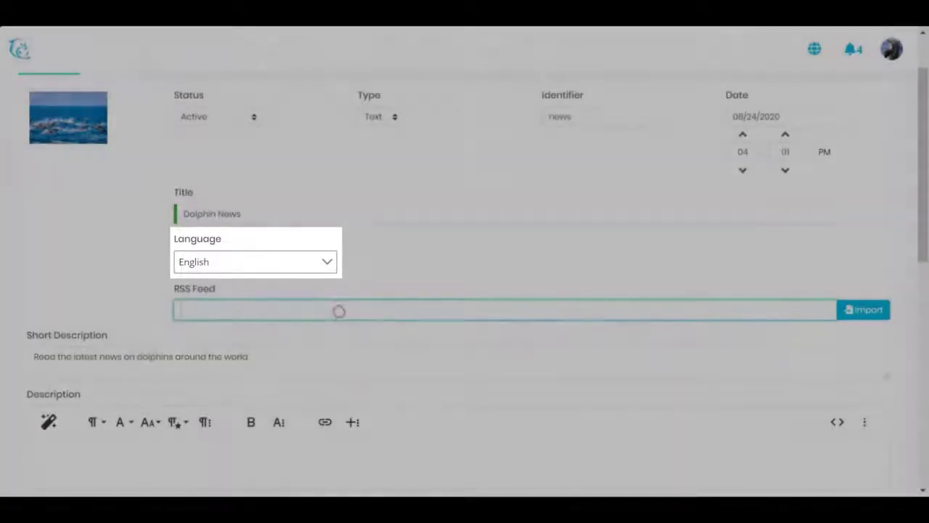
pyautogui.write('h')
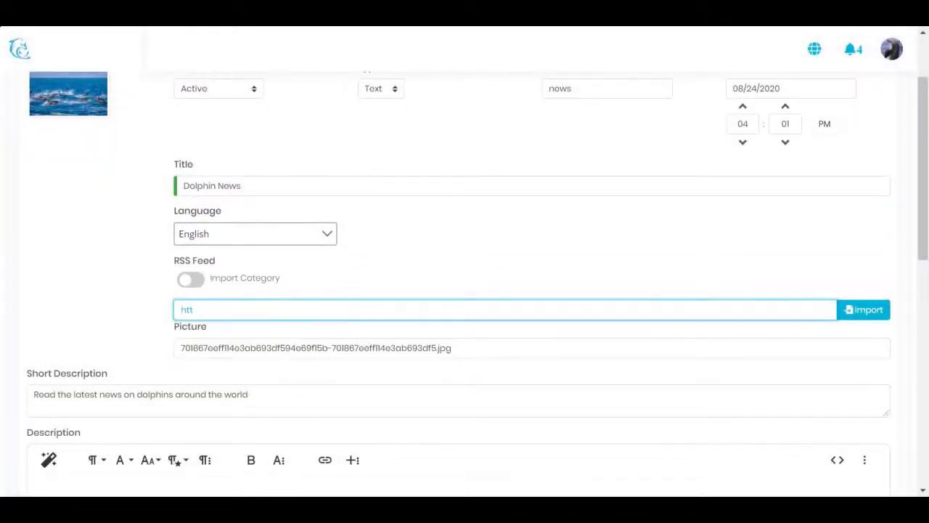
pyautogui.write('tt')
pyautogui.press('BackSpace')
pyautogui.press('BackSpace')
pyautogui.press('BackSpace')
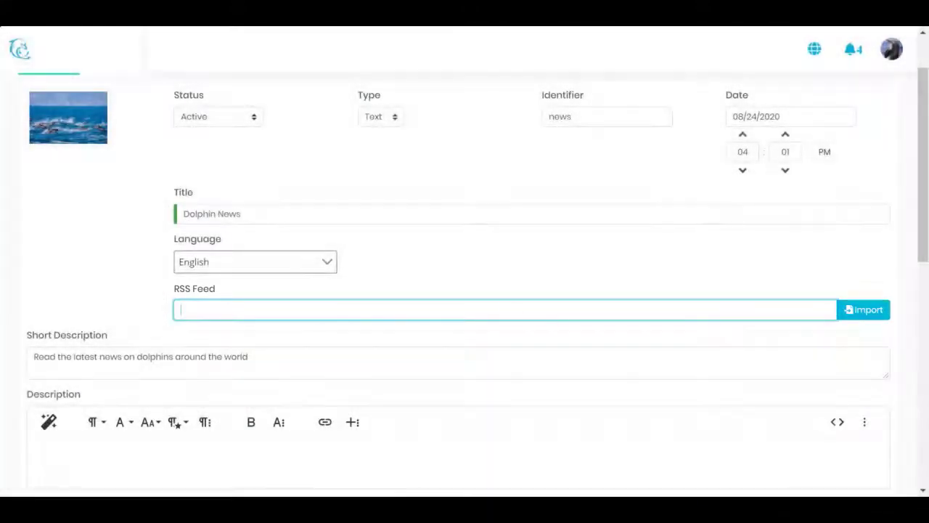
# Step: Check the collection's short description and description fields, and add the label "news"
pyautogui.moveTo(249, 357); pyautogui.dragTo(26, 350)
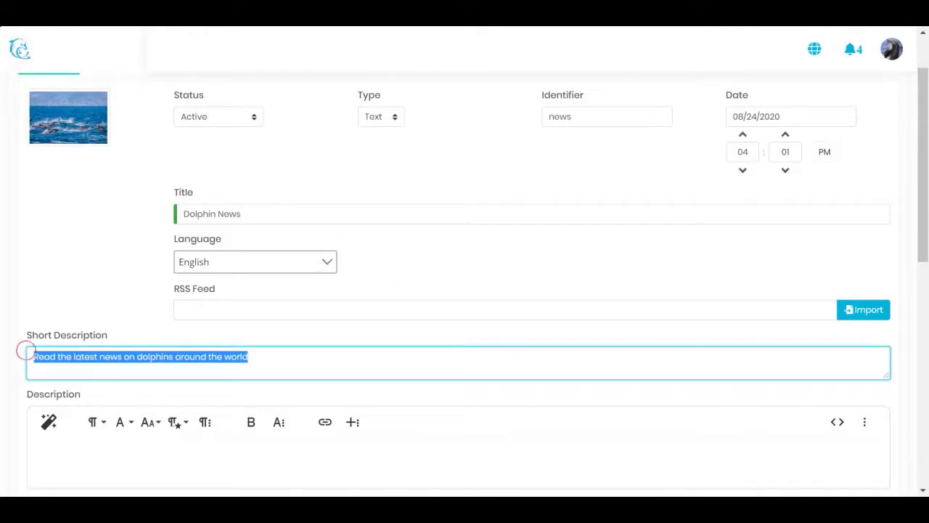
pyautogui.click(150, 356)
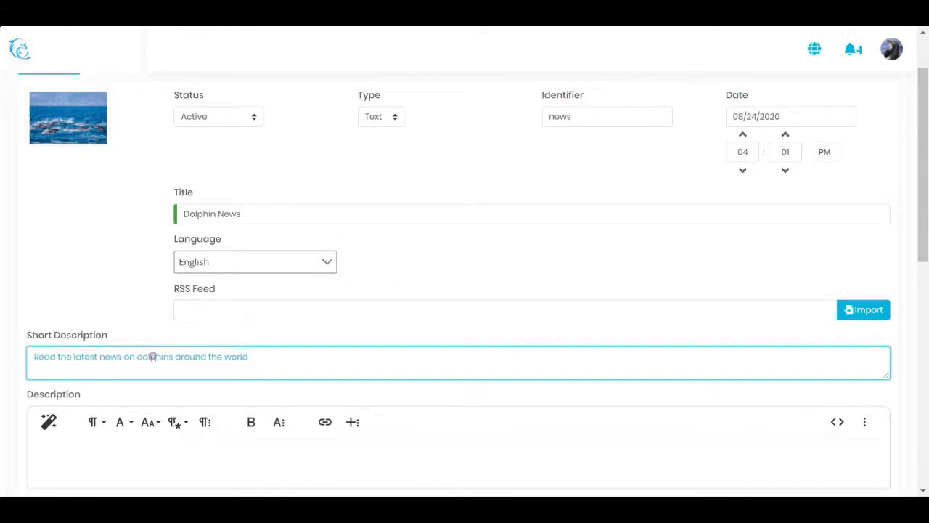
pyautogui.scroll(-2, 150, 357)
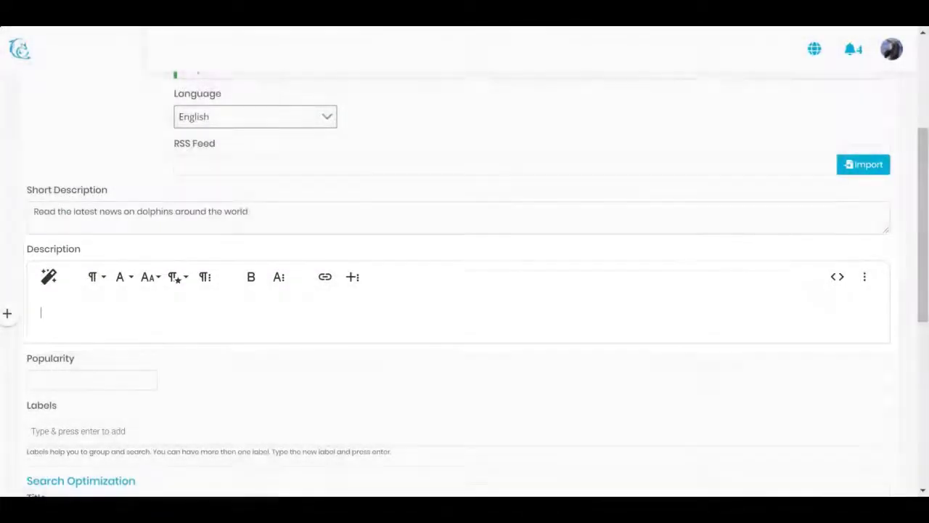
pyautogui.scroll(-1, 243, 337)
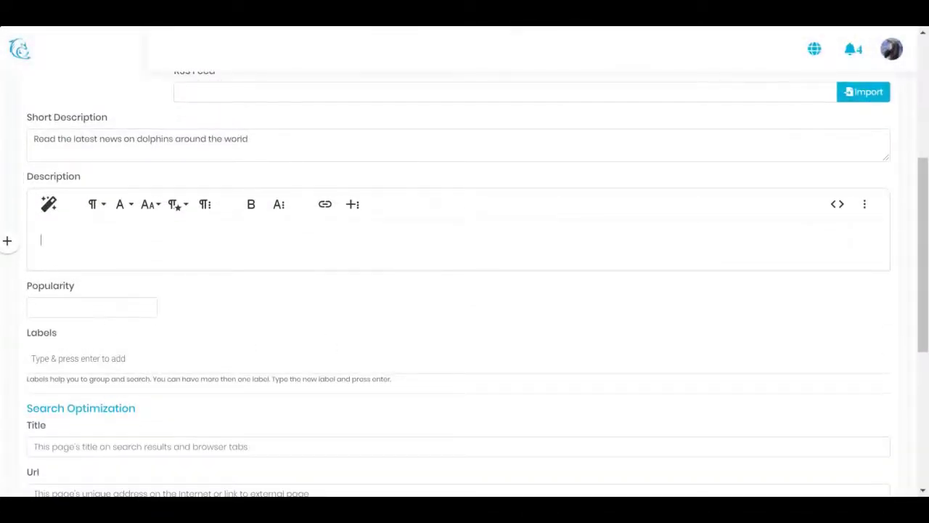
pyautogui.click(50, 357)
pyautogui.write('news')
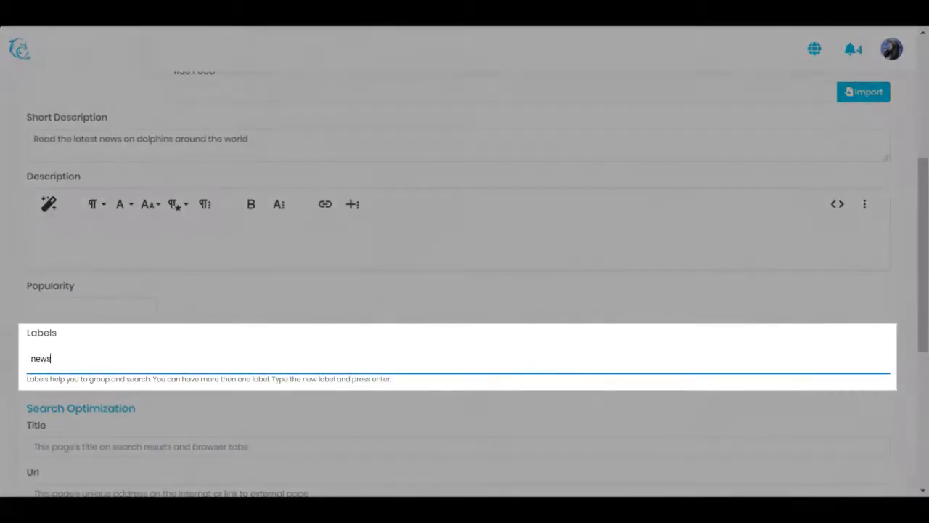
pyautogui.press('Return')
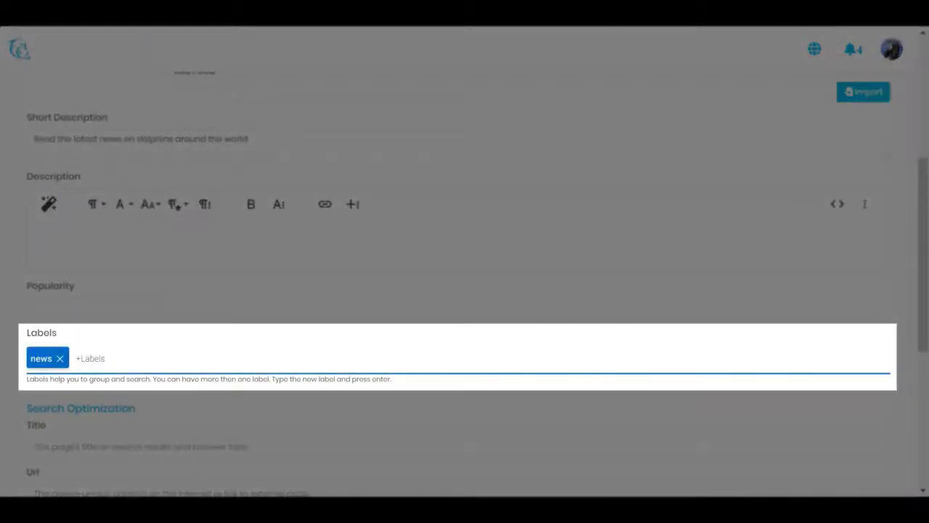
# Step: Set the search optimization title to "Dolphin News" and check the URL derived from it
pyautogui.scroll(-2, 458, 283)
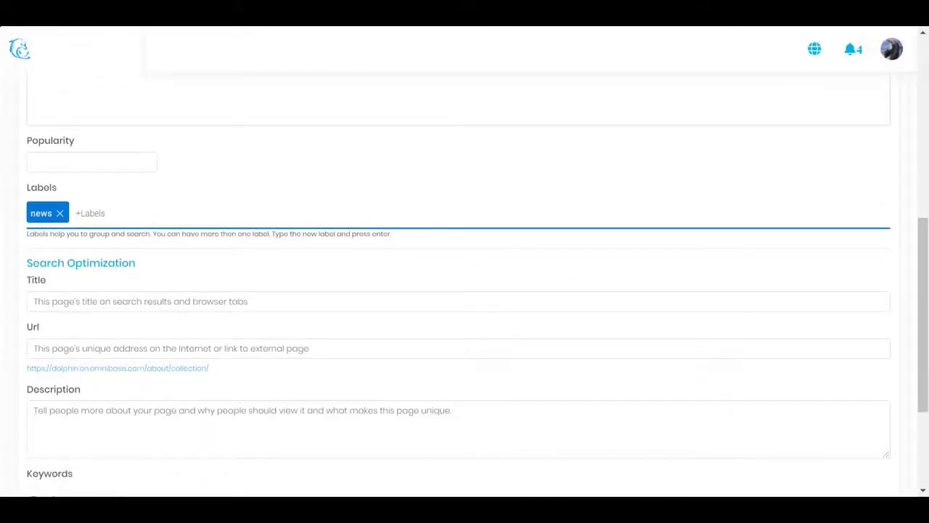
pyautogui.click(180, 298)
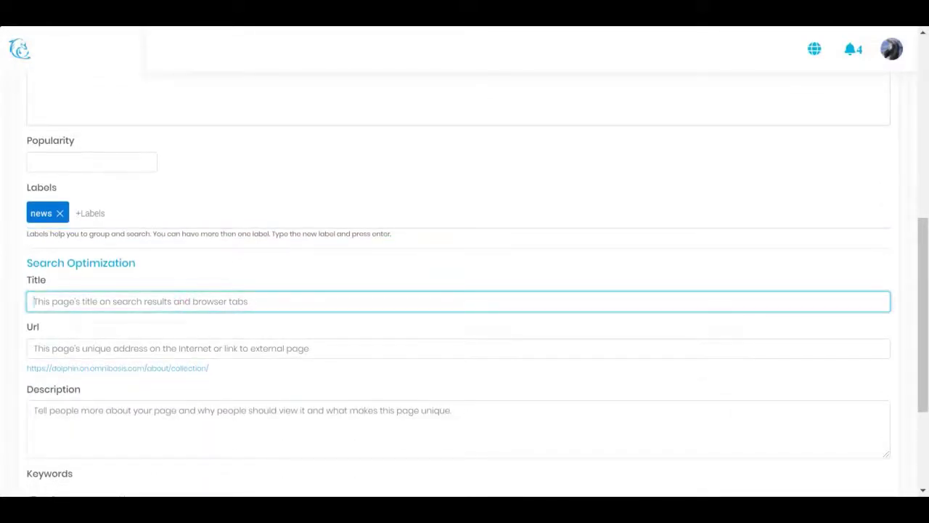
pyautogui.write('Dolph')
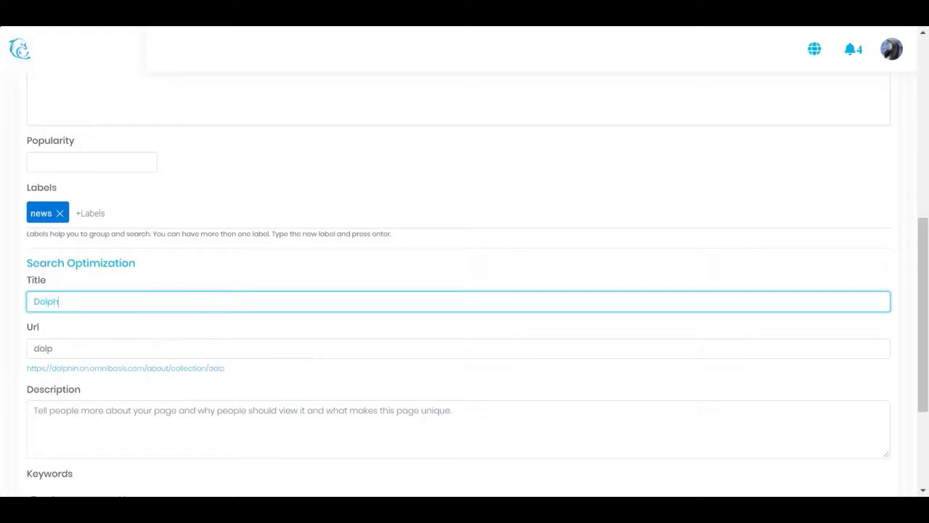
pyautogui.write('in News')
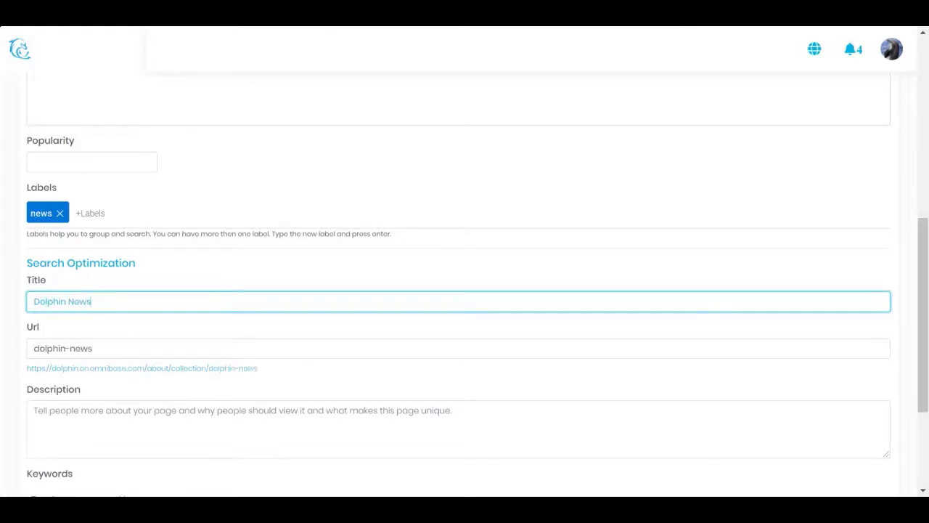
pyautogui.scroll(-1, 465, 290)
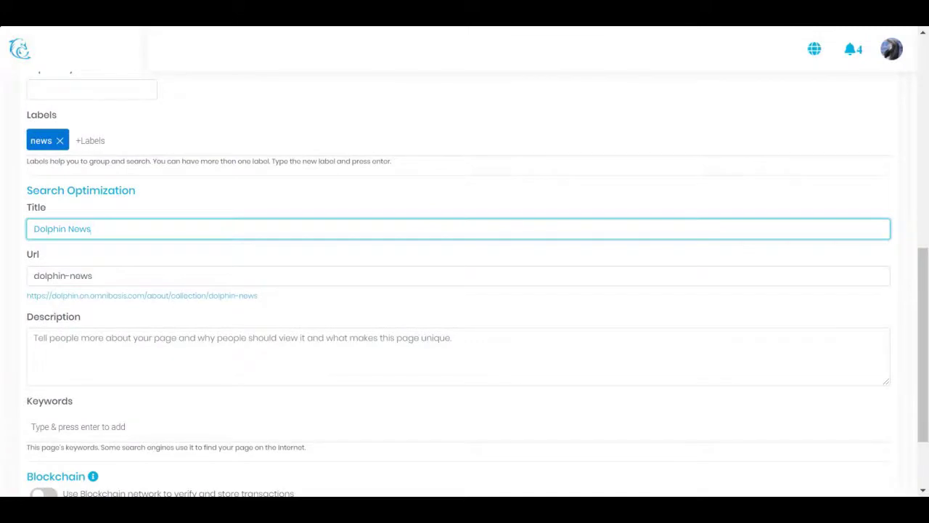
pyautogui.click(166, 273)
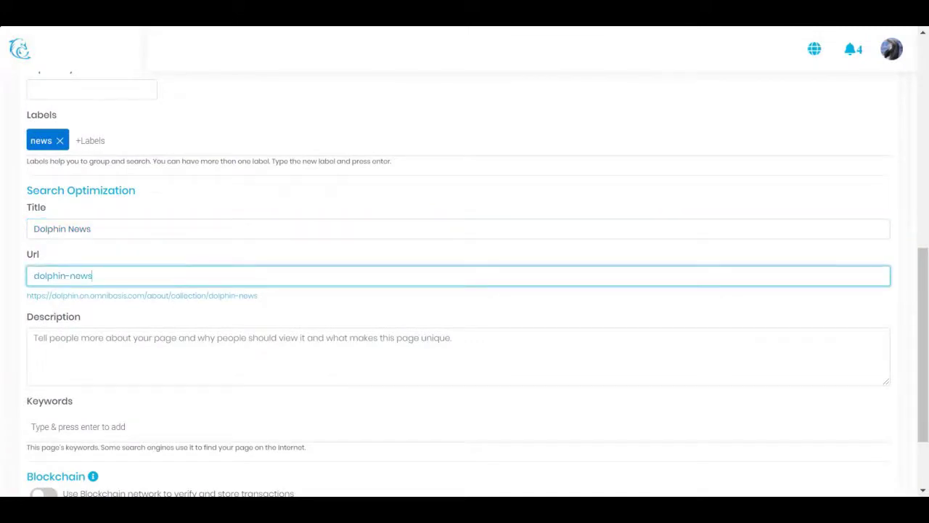
# Step: Enter the search optimization description "Latest news on dolphins around the world from dolphin collective."
pyautogui.scroll(-1, 458, 283)
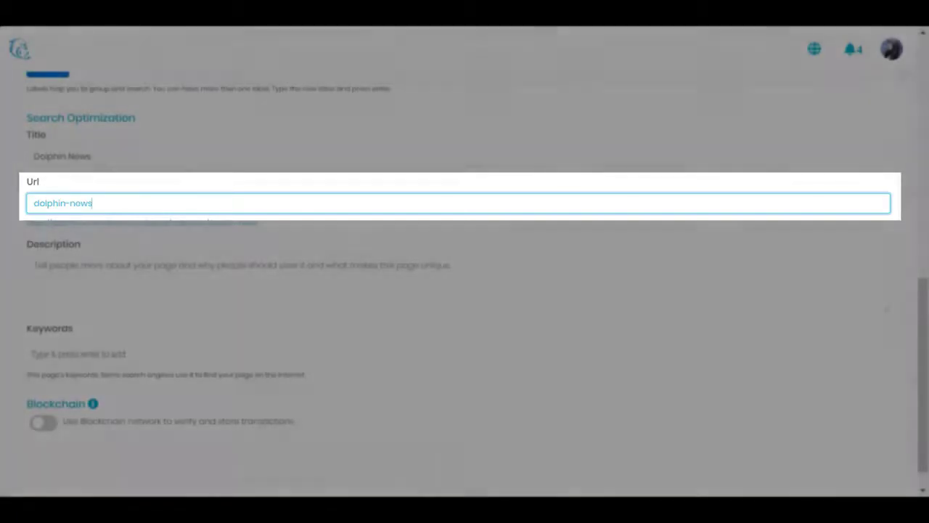
pyautogui.click(170, 272)
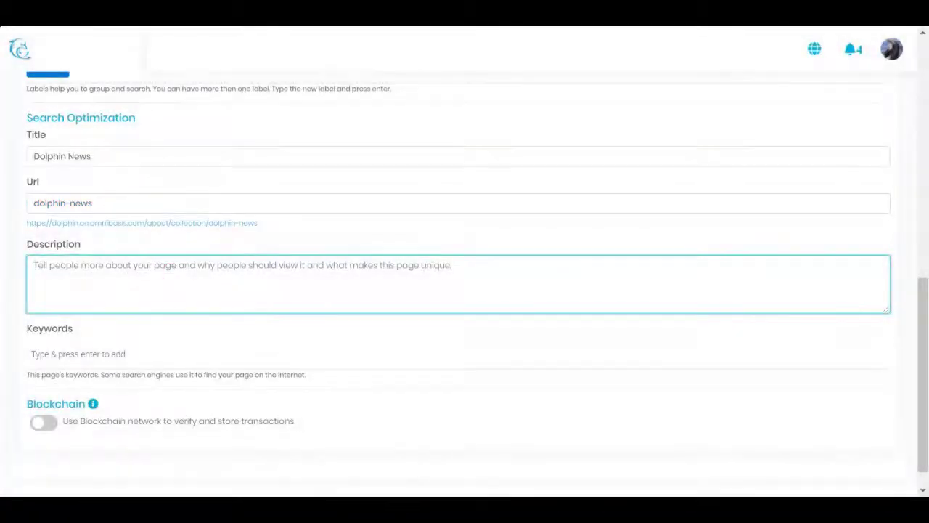
pyautogui.write('Latos')
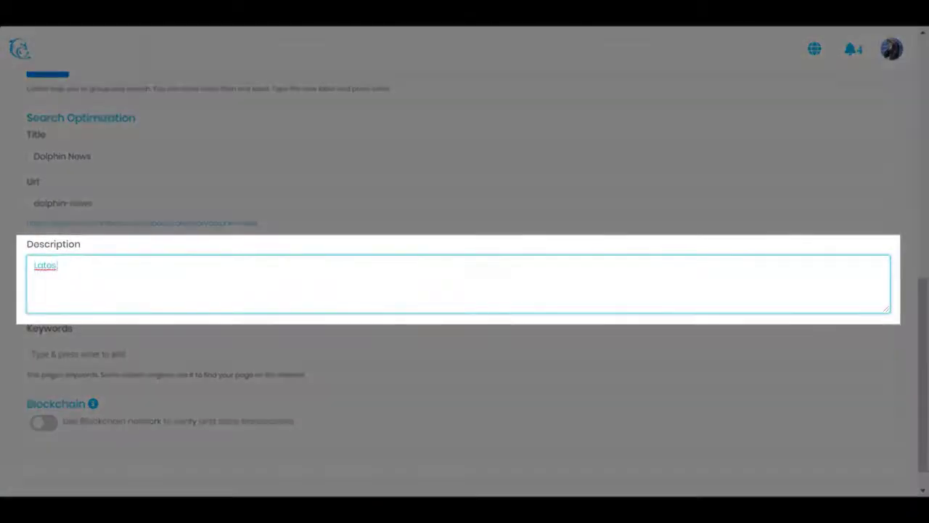
pyautogui.press('BackSpace')
pyautogui.press('BackSpace')
pyautogui.write('est')
pyautogui.write(' new')
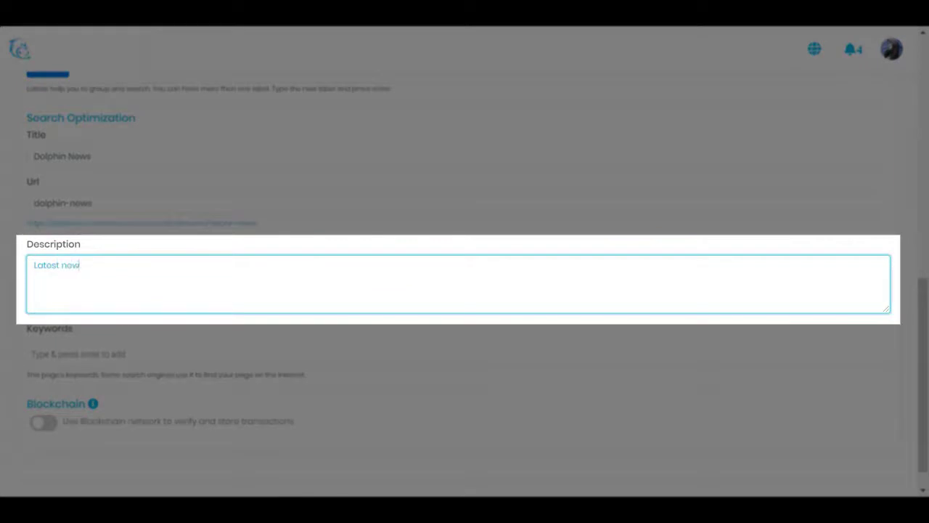
pyautogui.write('s on dolphins around the')
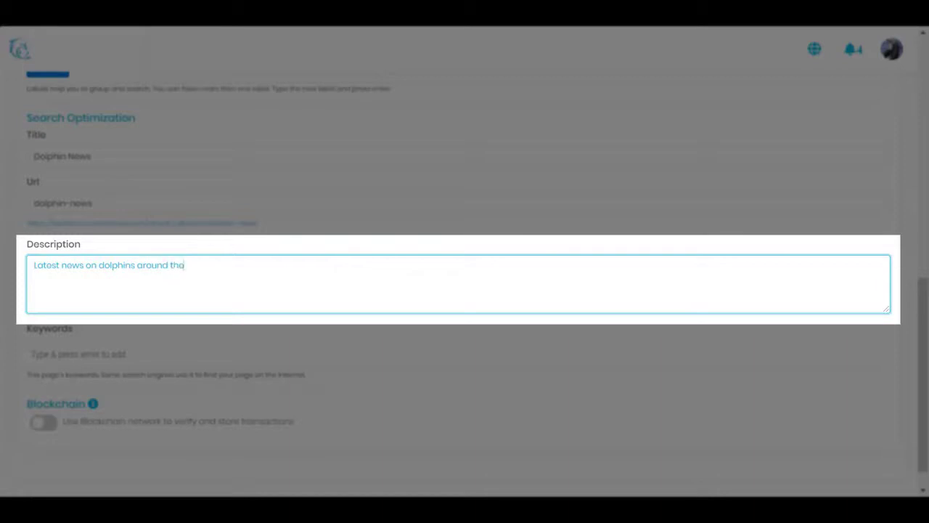
pyautogui.write(' world from dolphin collective')
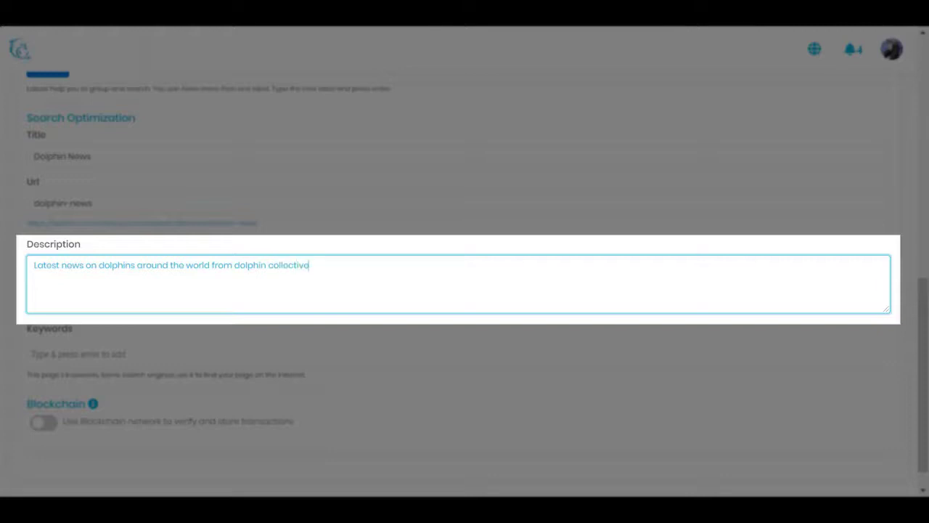
pyautogui.write('.')
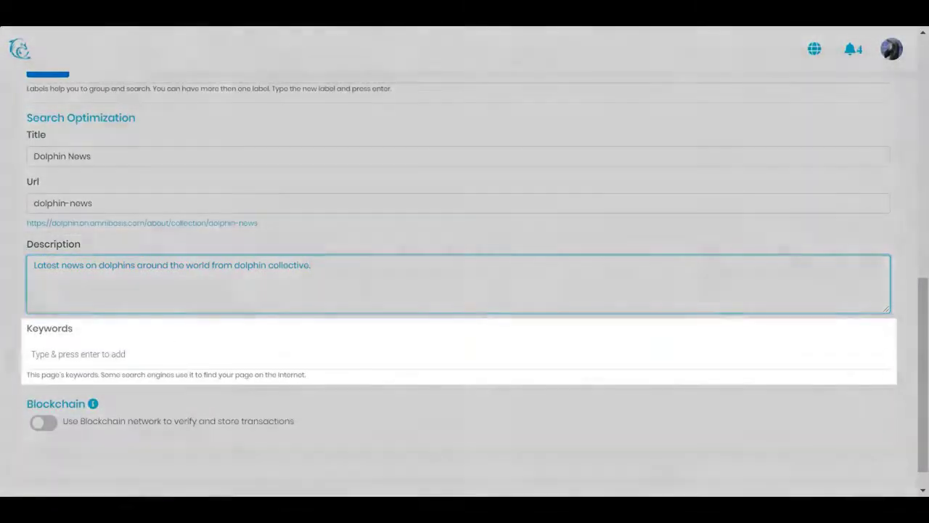
# Step: Add the search keywords "dolphin news", "dolphin life" and "dolphin collective"
pyautogui.click(159, 355)
pyautogui.write('dolhin')
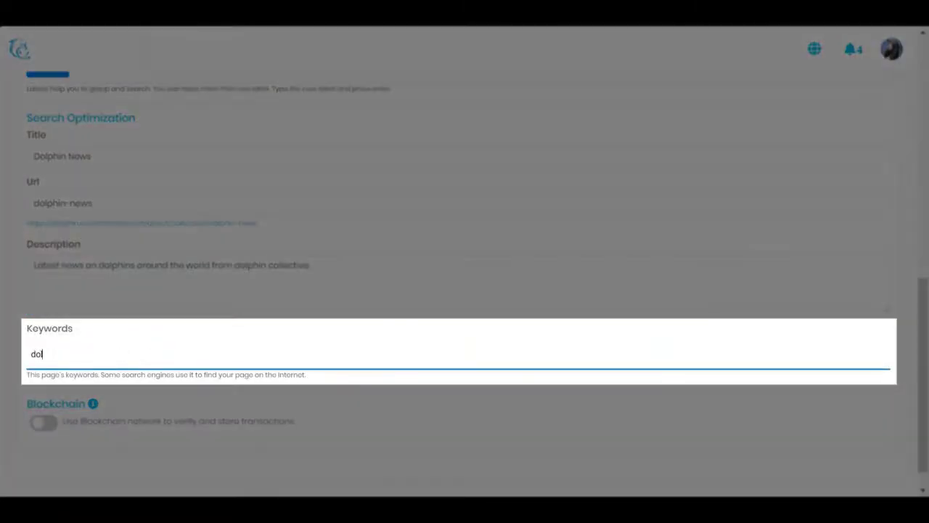
pyautogui.press('BackSpace')
pyautogui.press('BackSpace')
pyautogui.press('BackSpace')
pyautogui.press('BackSpace')
pyautogui.write('lphin news')
pyautogui.press('Return')
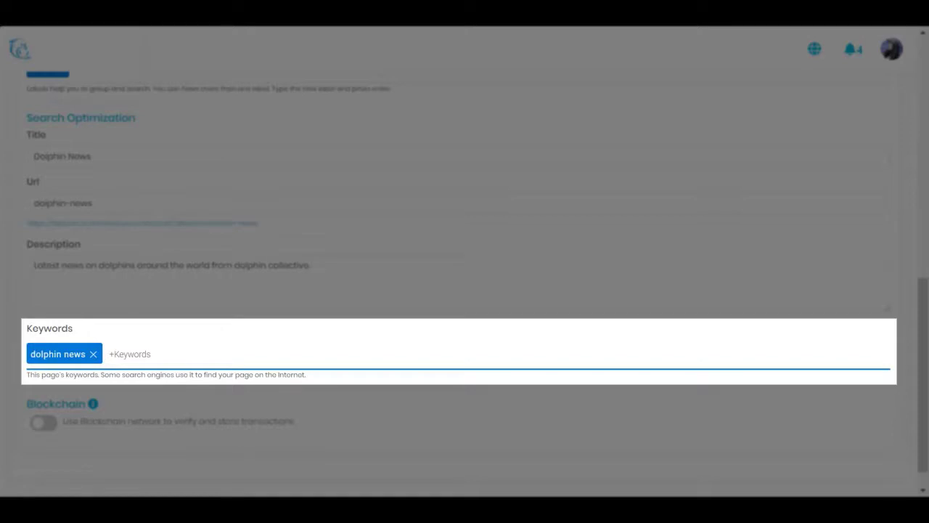
pyautogui.write('dolphin life')
pyautogui.press('Return')
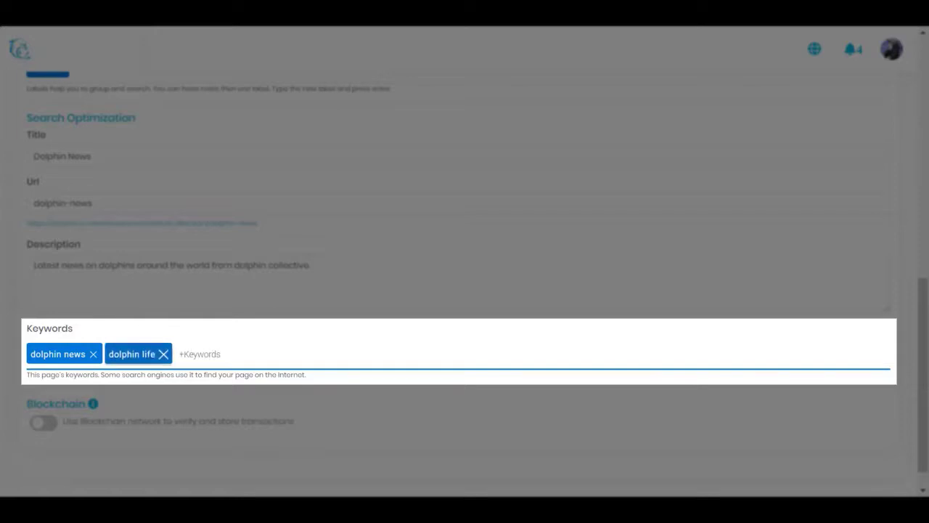
pyautogui.write('dolphin collective')
pyautogui.press('Return')
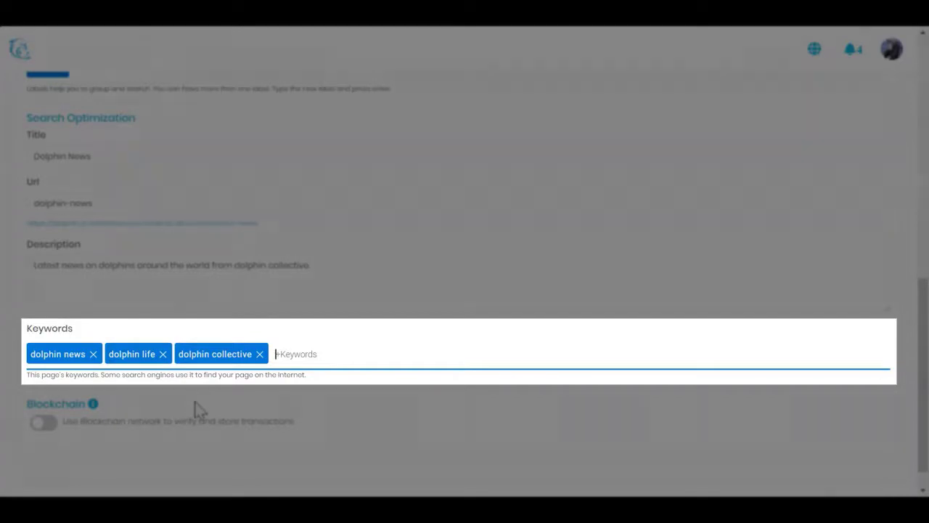
# Step: Enable the blockchain network for verifying and storing transactions, and view the selectable networks without picking one
pyautogui.scroll(-1, 193, 411)
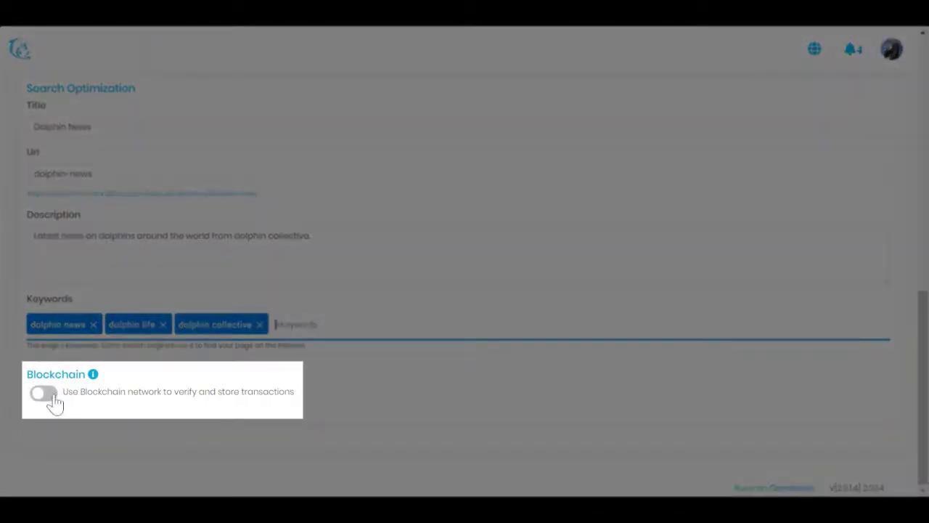
pyautogui.click(54, 398)
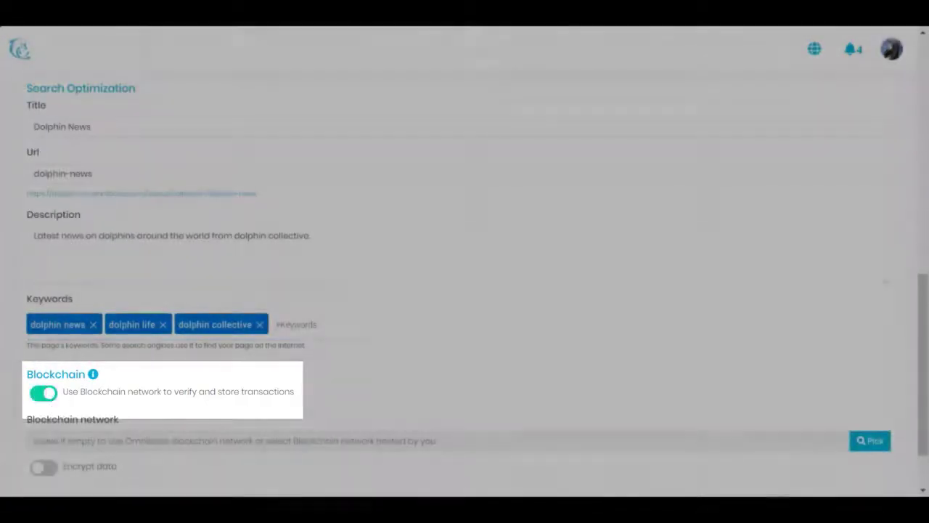
pyautogui.scroll(-1, 249, 414)
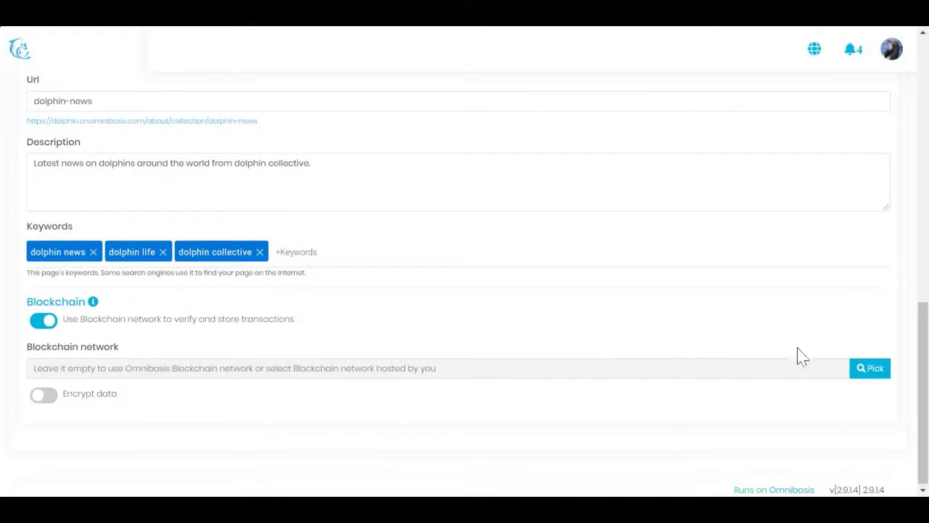
pyautogui.click(875, 370)
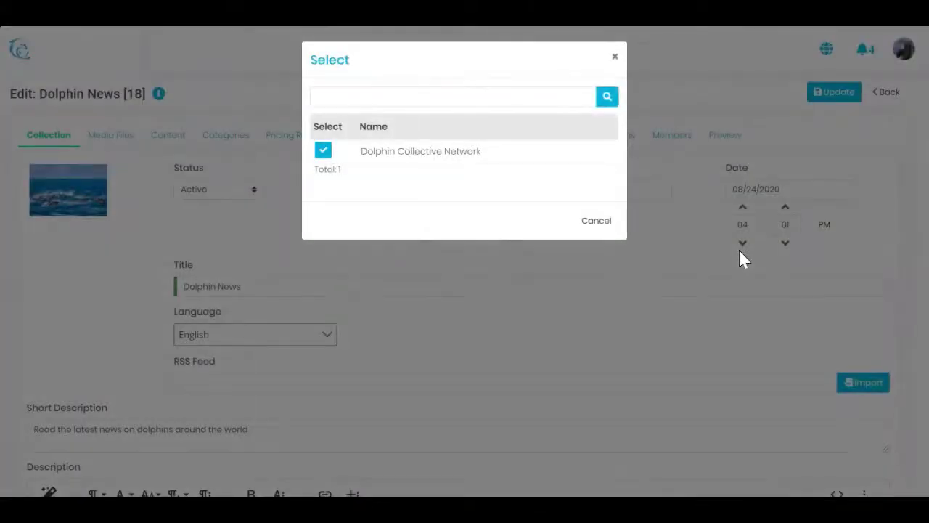
pyautogui.click(614, 61)
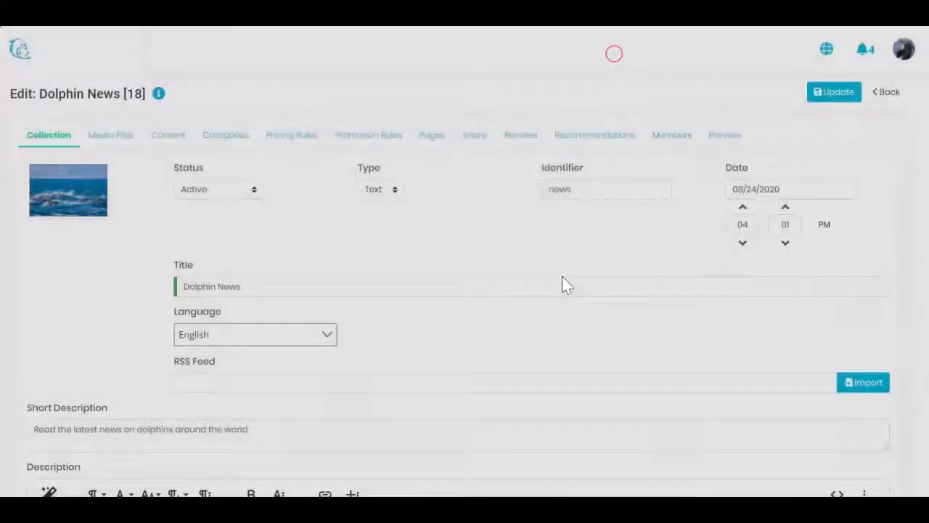
pyautogui.scroll(-5, 562, 284)
pyautogui.scroll(-5, 561, 283)
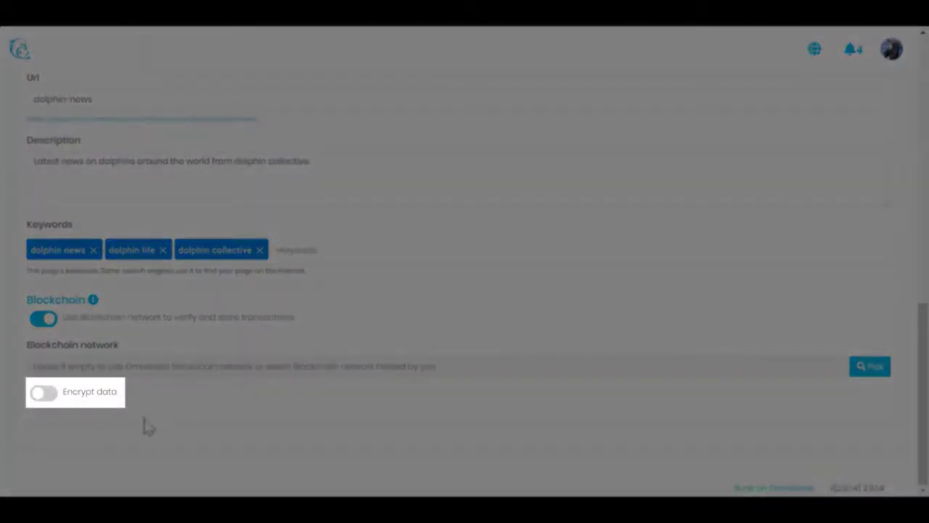
# Step: Try out the data encryption option, turn off blockchain use for the collection, and save the updated collection
pyautogui.click(45, 395)
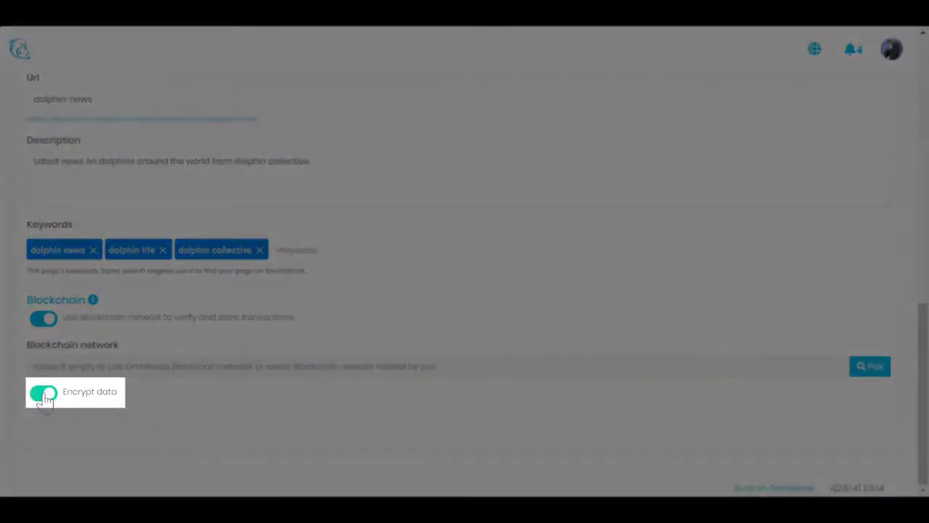
pyautogui.click(45, 395)
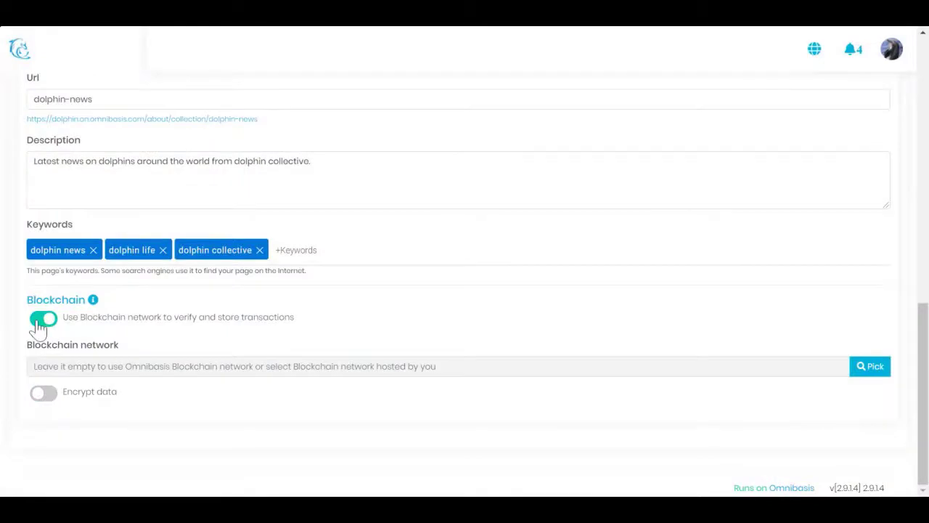
pyautogui.click(40, 326)
pyautogui.scroll(10, 38, 326)
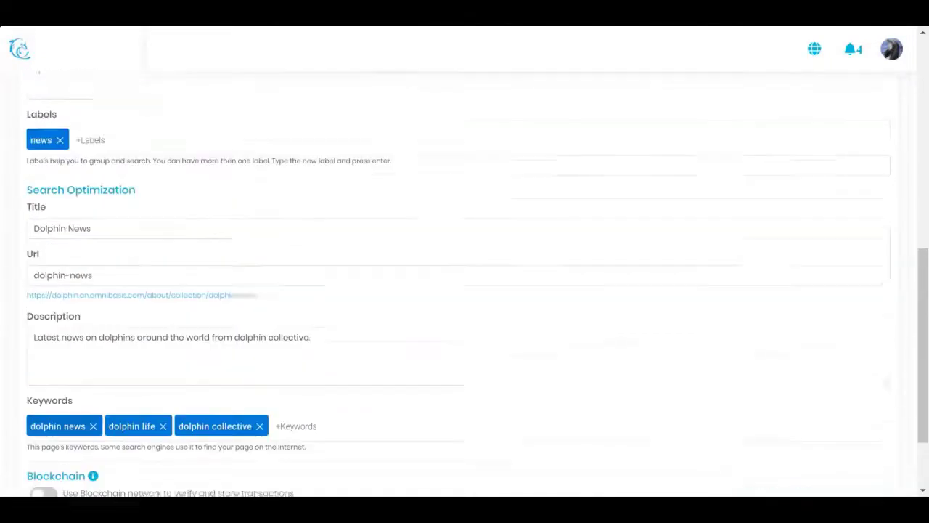
pyautogui.click(836, 94)
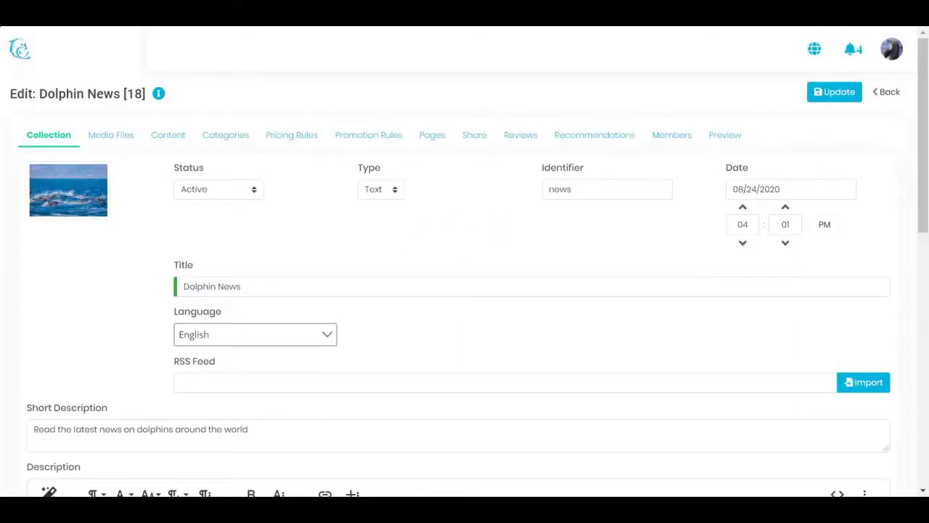
# Step: Review the collection's media files, including the options for selecting existing images, uploading a new image and setting a file's order
pyautogui.click(116, 143)
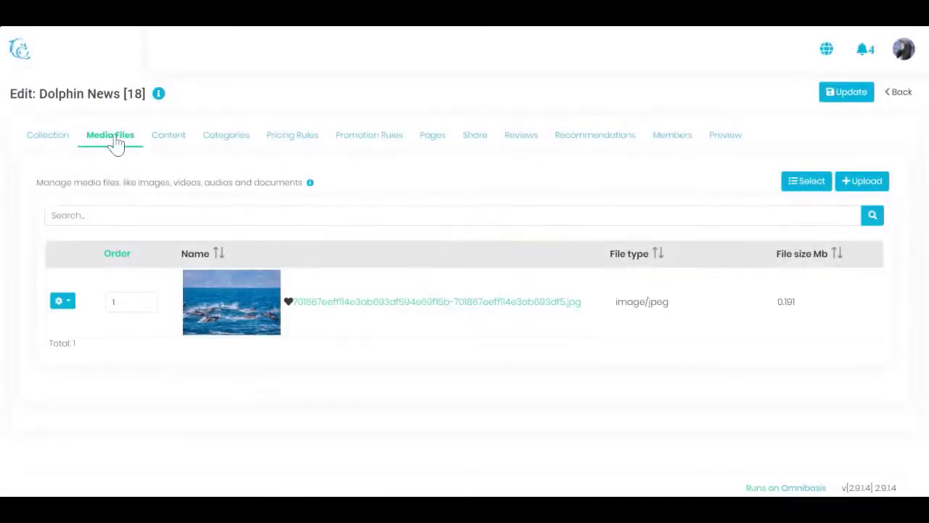
pyautogui.click(806, 187)
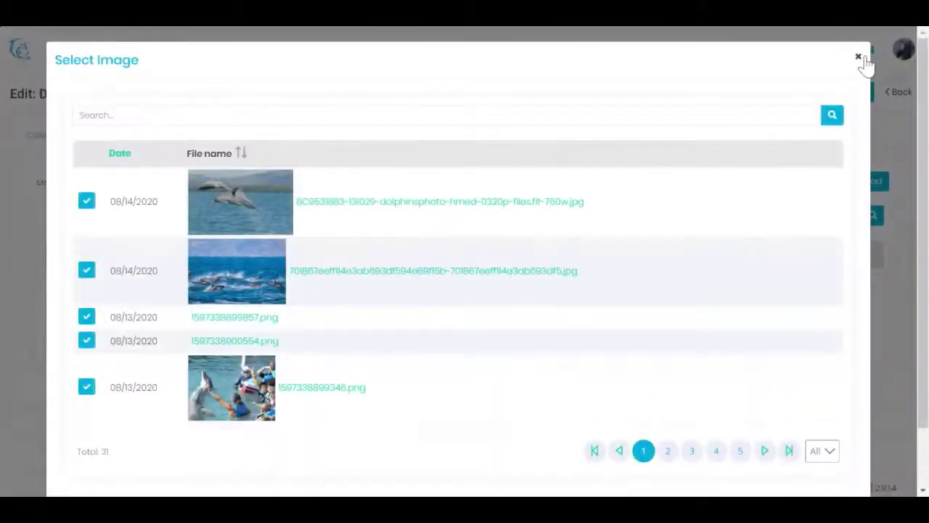
pyautogui.click(868, 58)
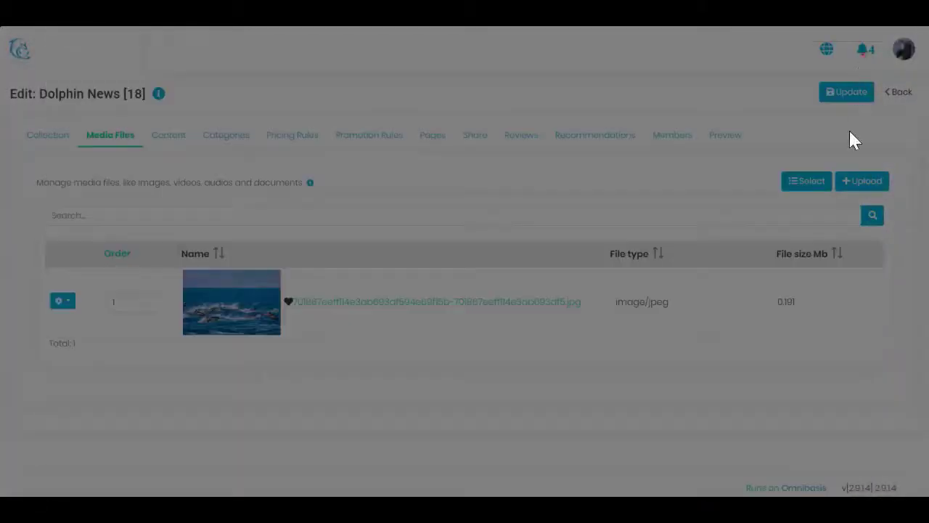
pyautogui.click(869, 189)
pyautogui.click(858, 215)
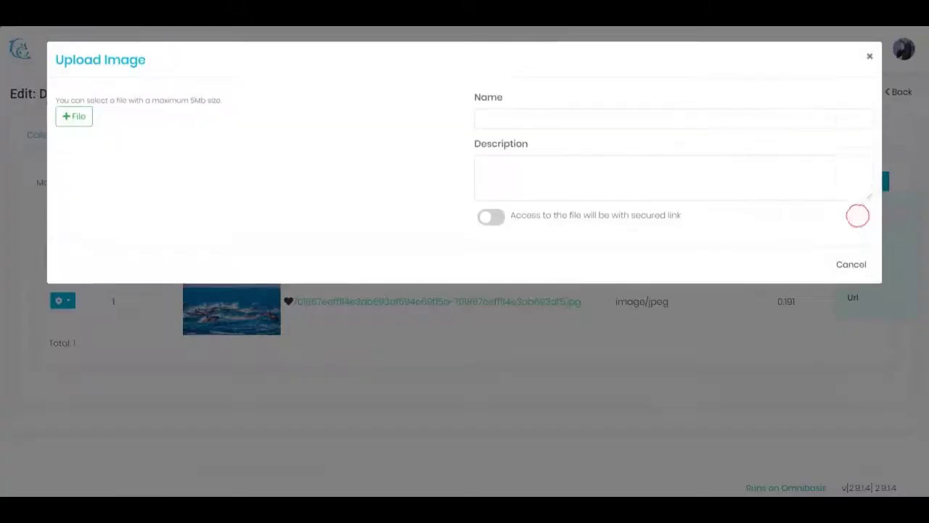
pyautogui.click(870, 56)
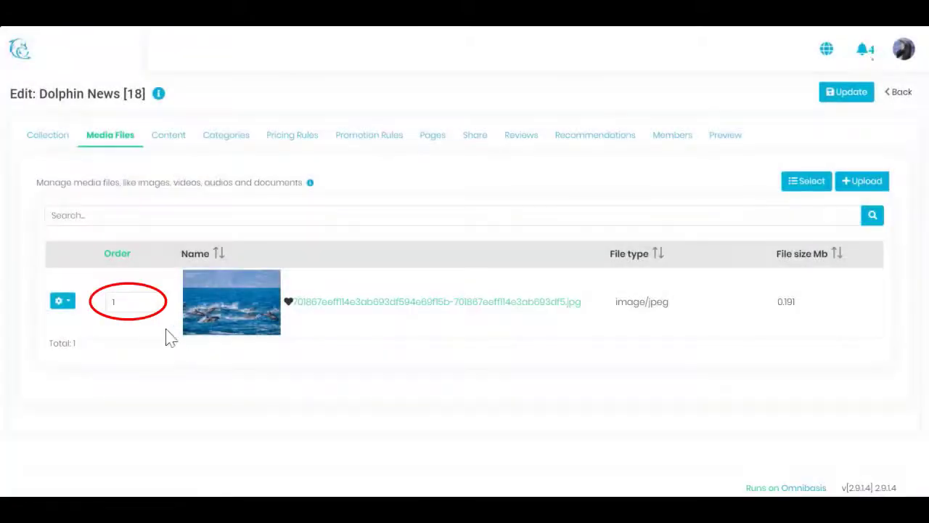
pyautogui.click(125, 304)
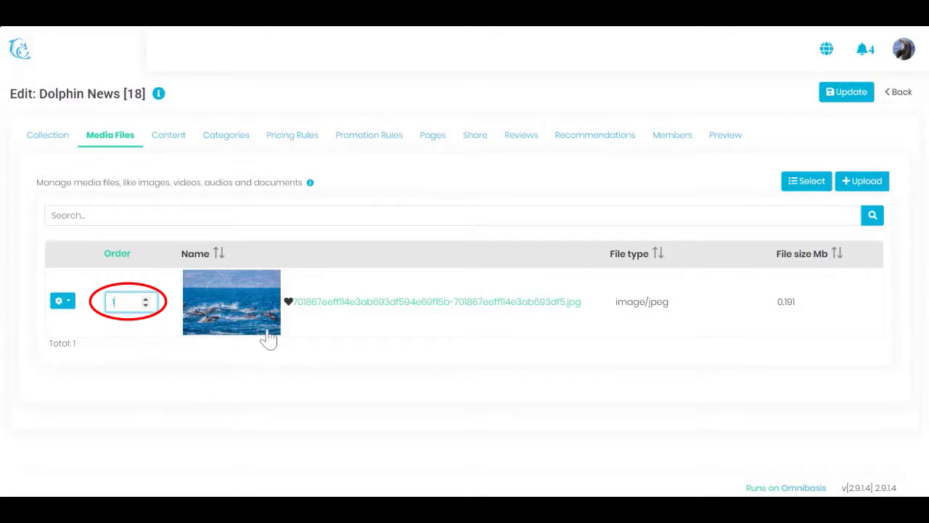
# Step: View the collection's content and the actions available for the "Latest dolphin news from Australia" item
pyautogui.click(180, 139)
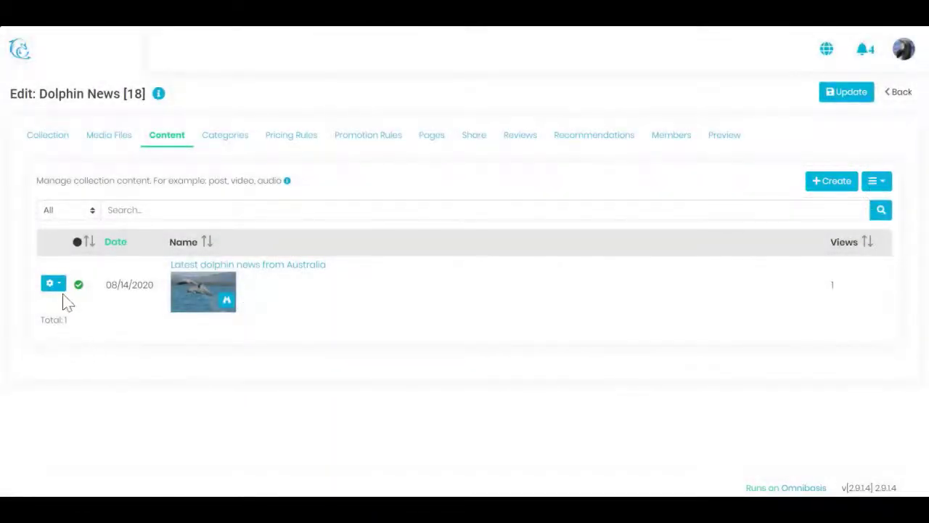
pyautogui.click(57, 284)
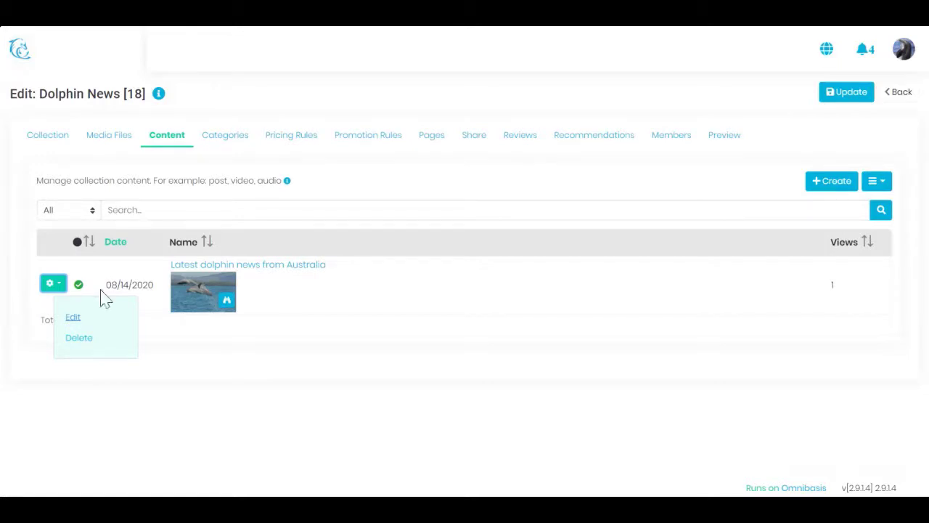
# Step: Remove the collection from the Dolphin Life category and assign it back to the same category
pyautogui.click(241, 141)
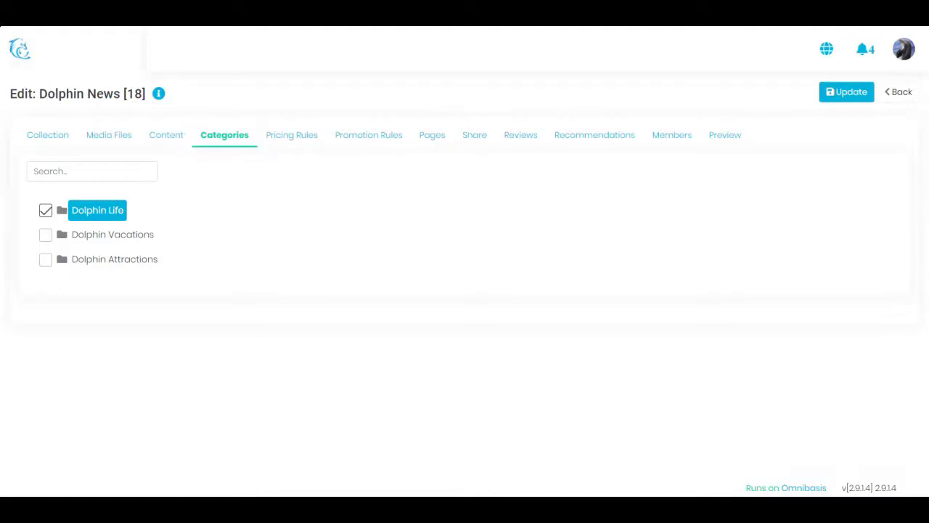
pyautogui.click(45, 212)
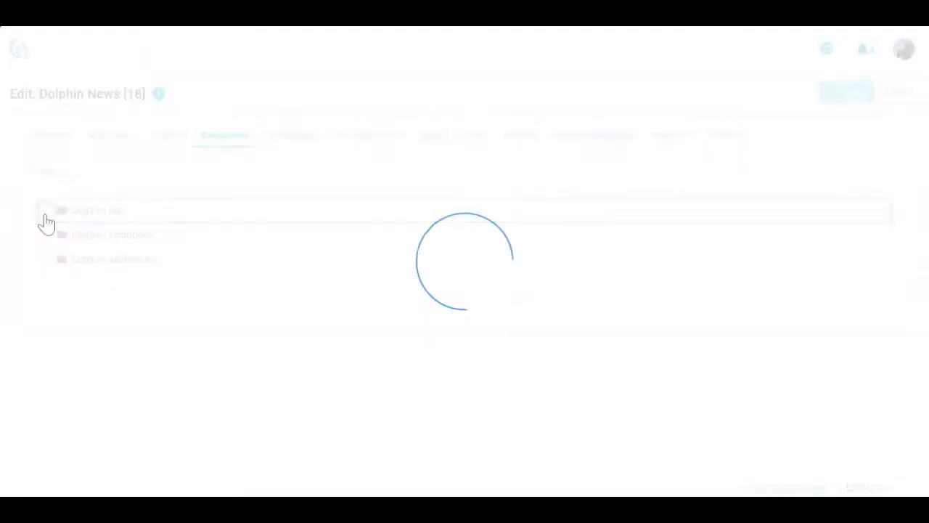
pyautogui.click(46, 213)
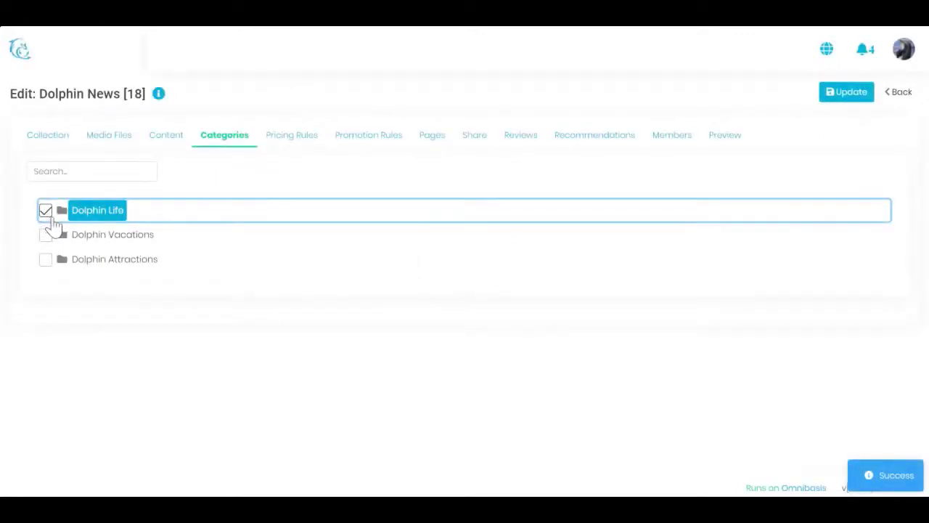
# Step: Open the "Monthly Subscription to Dolphin News" pricing rule of the collection for editing
pyautogui.click(303, 147)
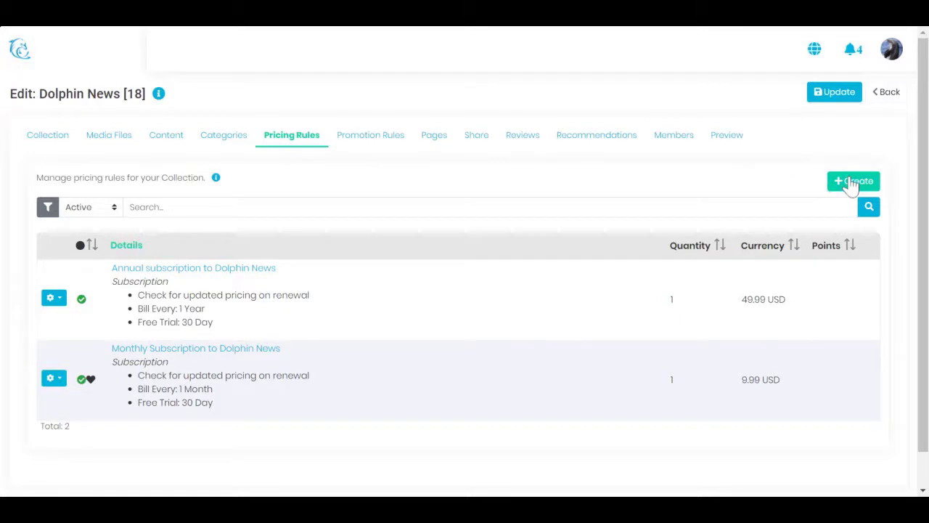
pyautogui.click(56, 384)
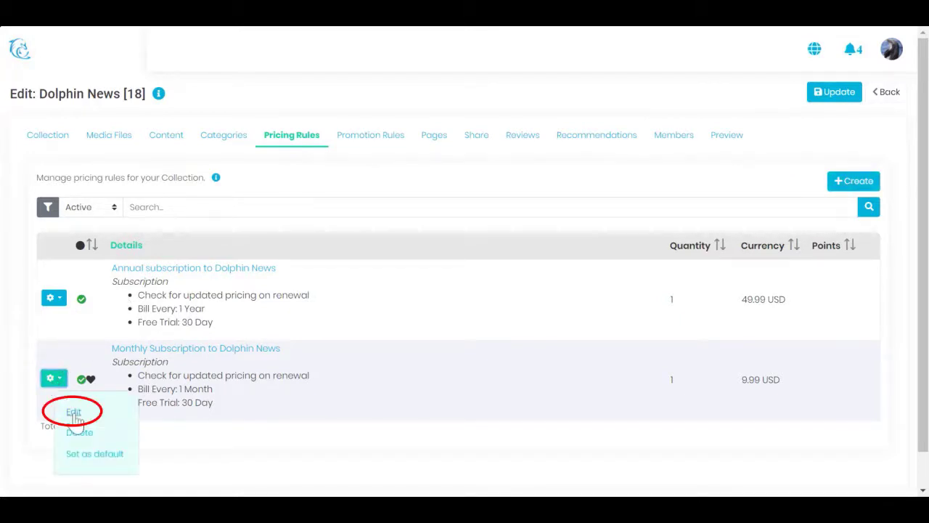
pyautogui.click(75, 416)
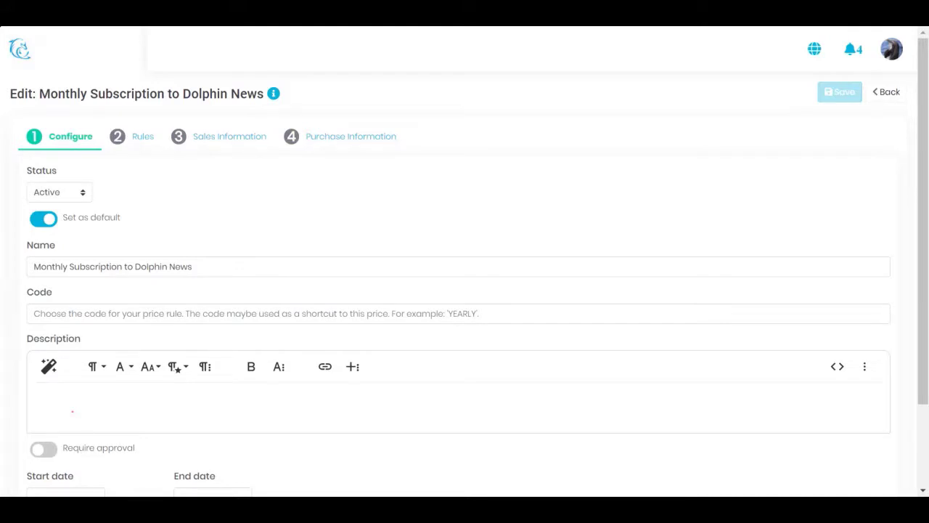
# Step: Examine the pricing rule's status, name, code, approval requirement and start and end date settings without changing them
pyautogui.click(76, 194)
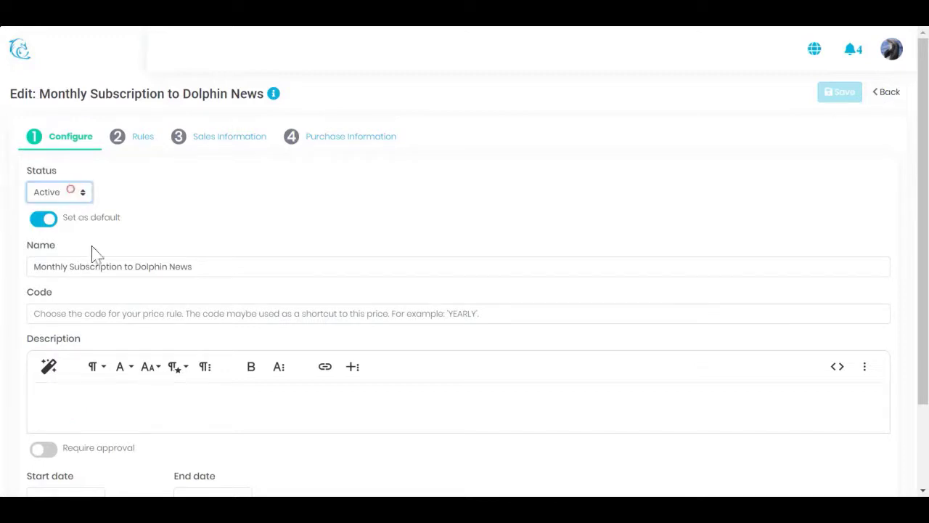
pyautogui.press('Tab')
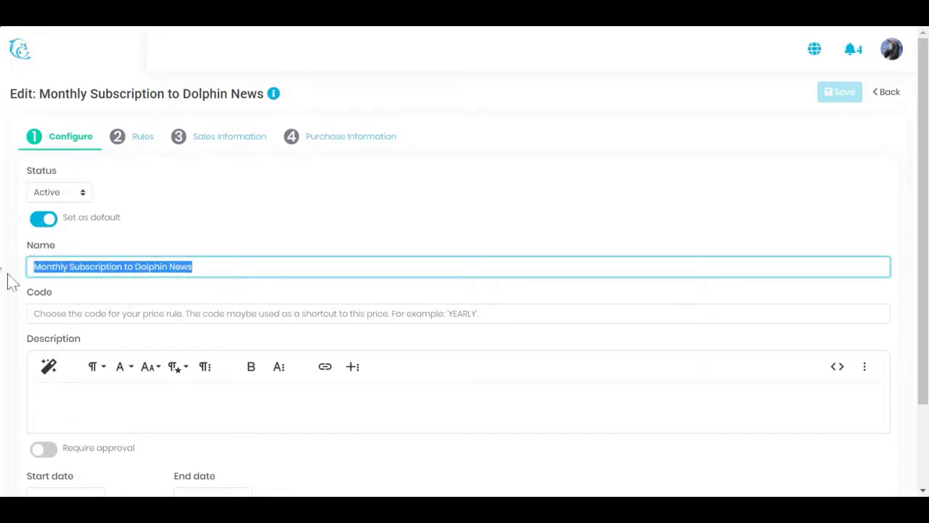
pyautogui.press('Tab')
pyautogui.scroll(-2, 464, 291)
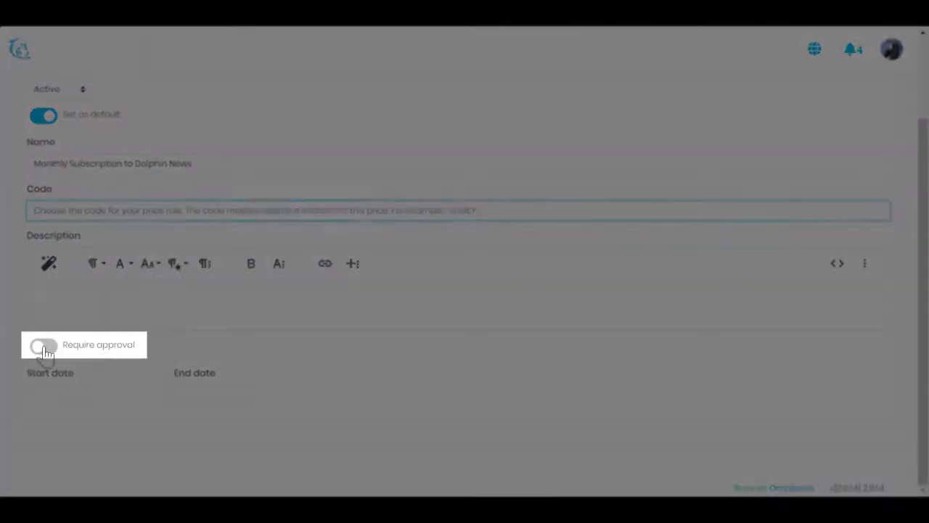
pyautogui.click(43, 347)
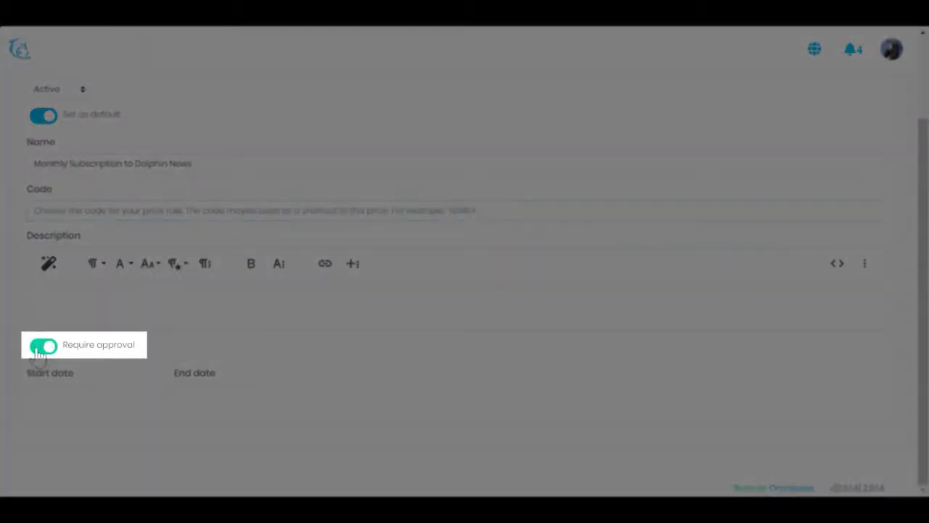
pyautogui.click(43, 347)
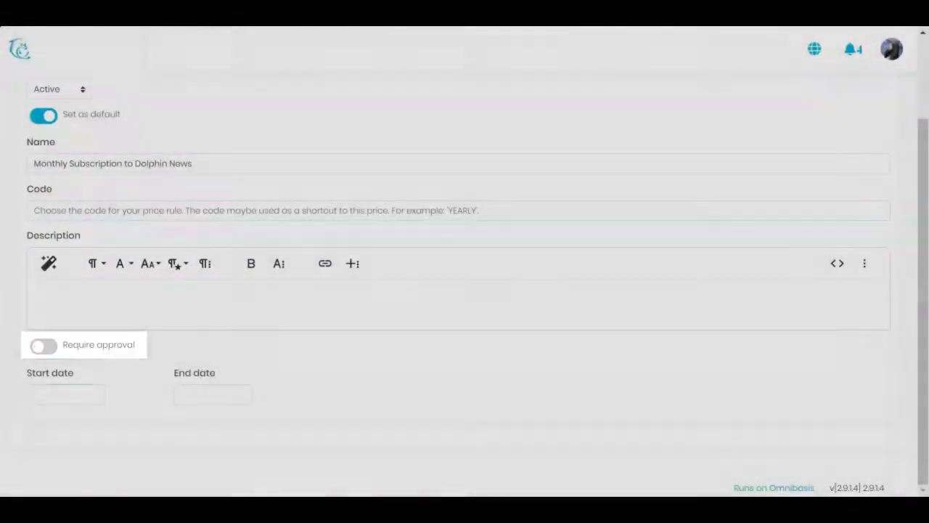
pyautogui.click(56, 393)
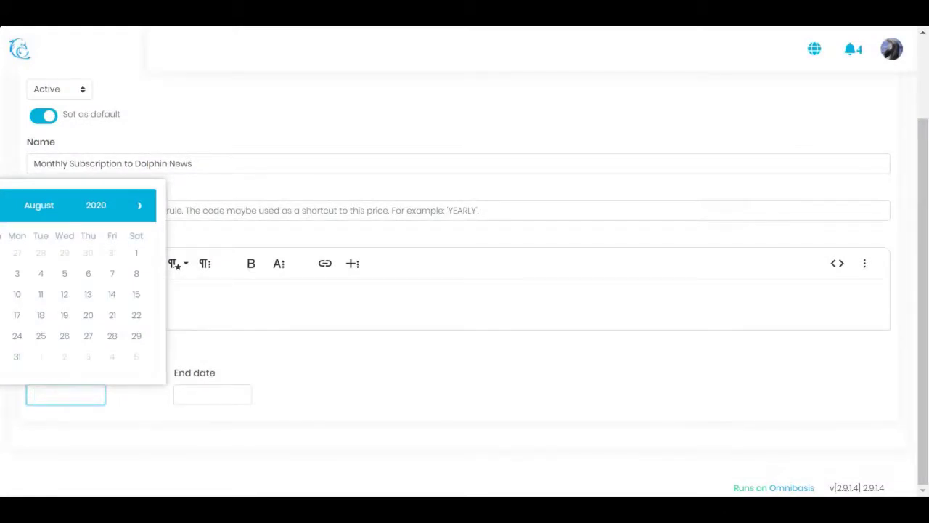
pyautogui.click(177, 392)
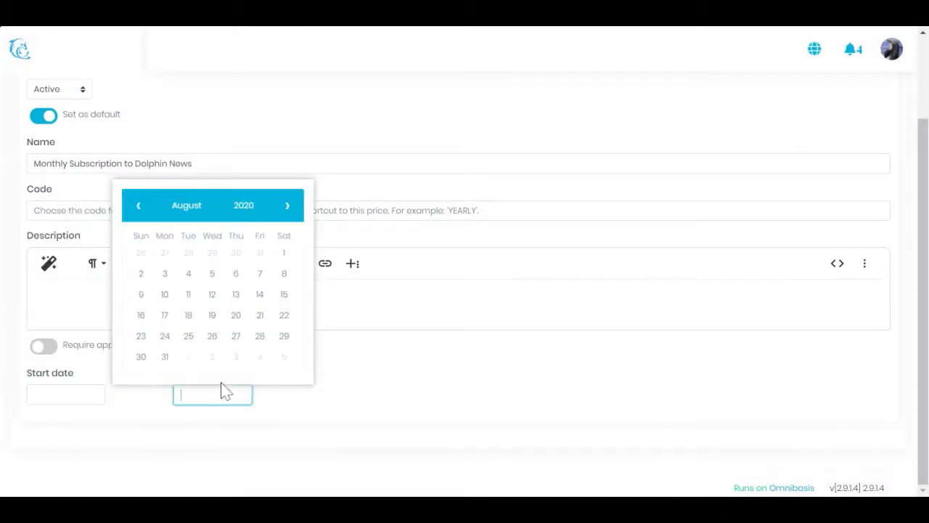
pyautogui.click(329, 355)
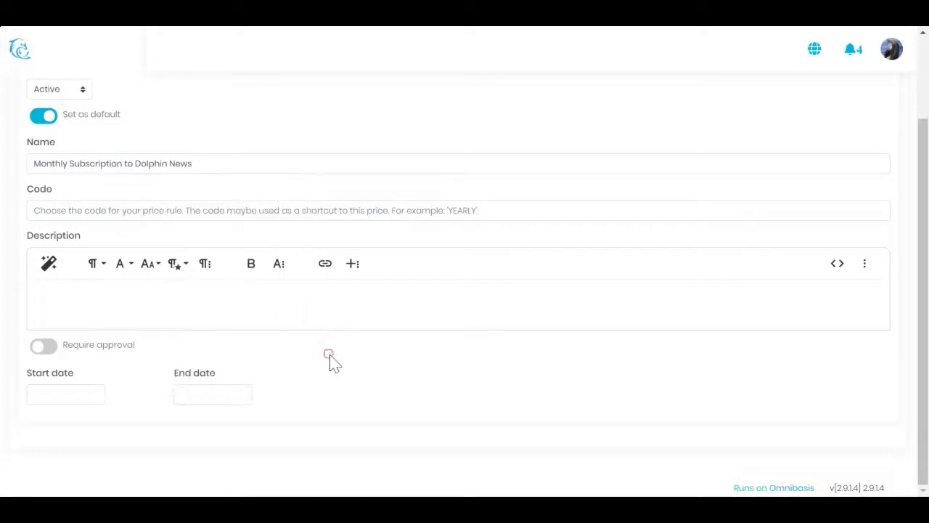
pyautogui.scroll(2, 330, 363)
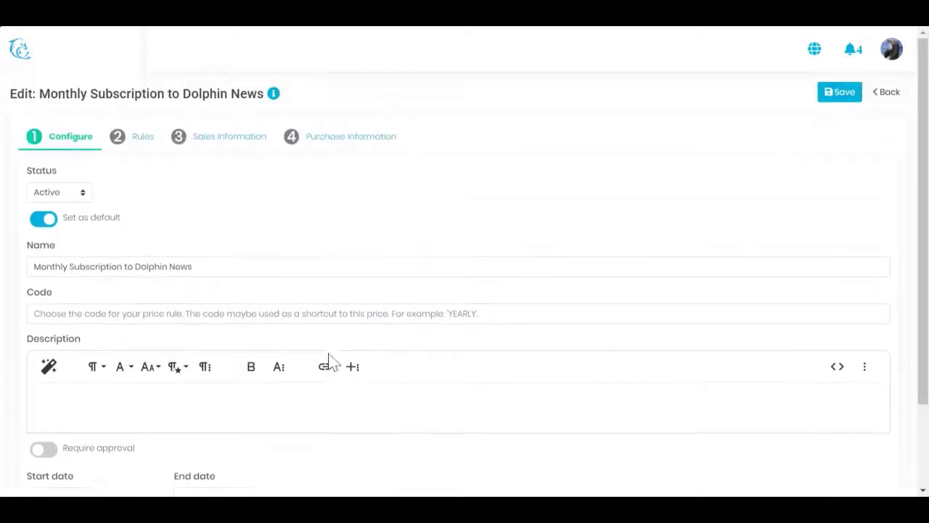
# Step: Examine the subscription rule's type, billing period, currency amount and quantity settings, and return to the collection's pricing rules without saving
pyautogui.click(140, 143)
pyautogui.click(143, 192)
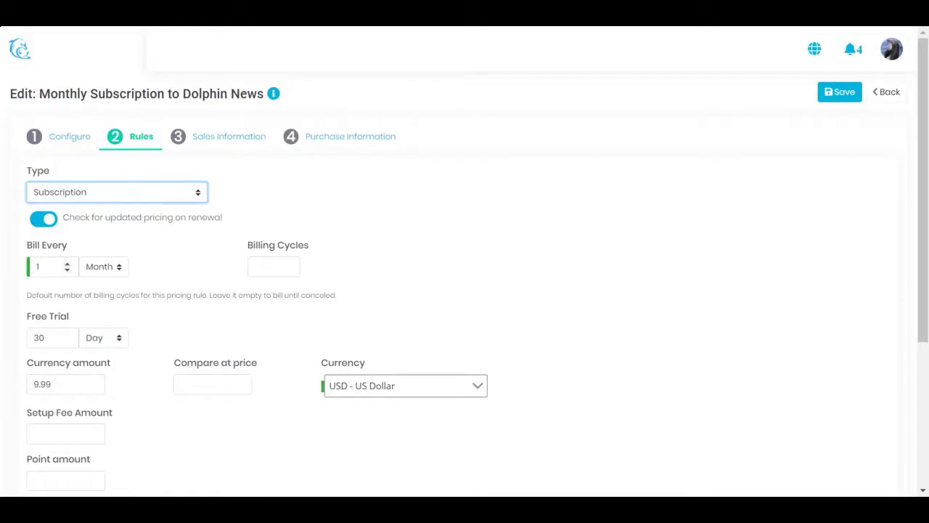
pyautogui.click(38, 266)
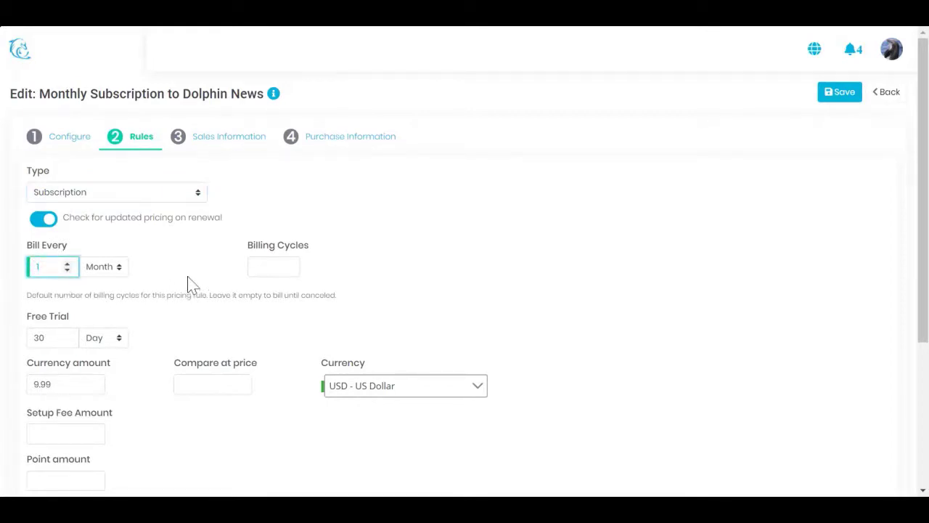
pyautogui.click(118, 268)
pyautogui.scroll(-1, 203, 278)
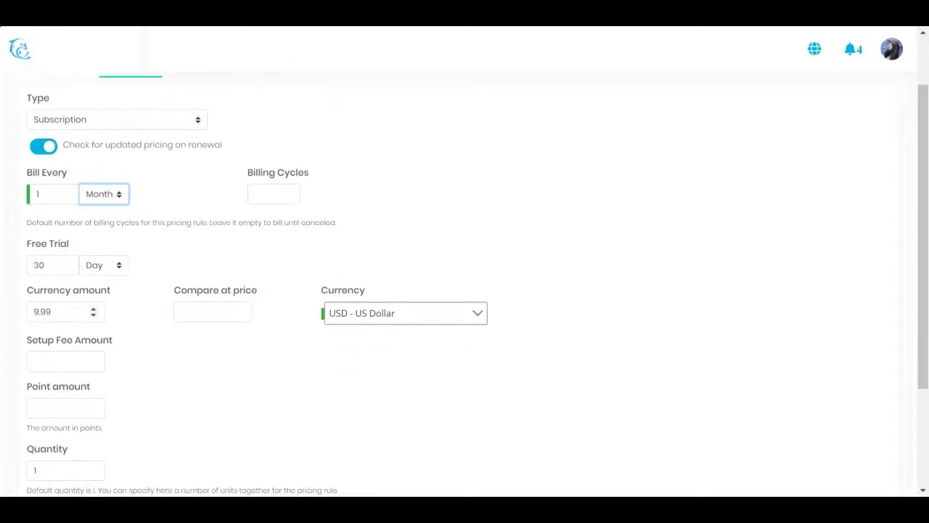
pyautogui.moveTo(55, 312); pyautogui.dragTo(33, 311)
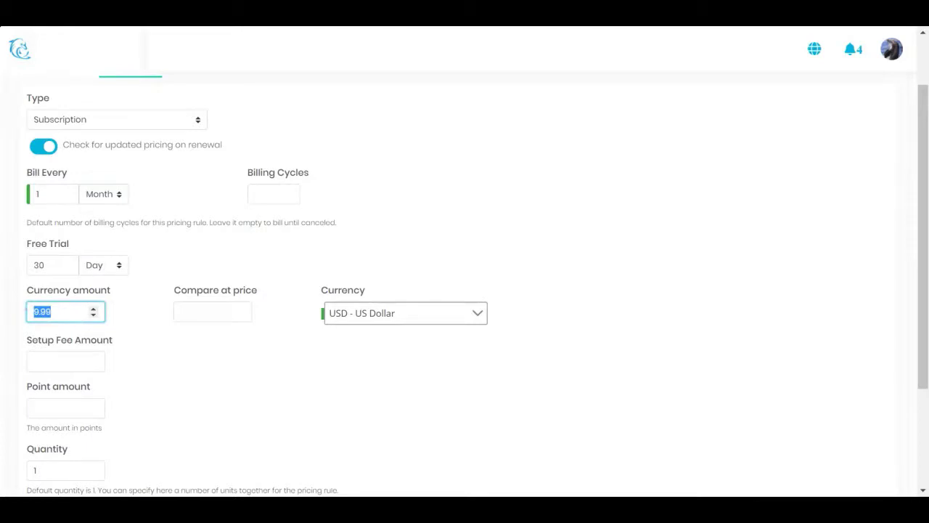
pyautogui.click(120, 338)
pyautogui.scroll(-1, 154, 355)
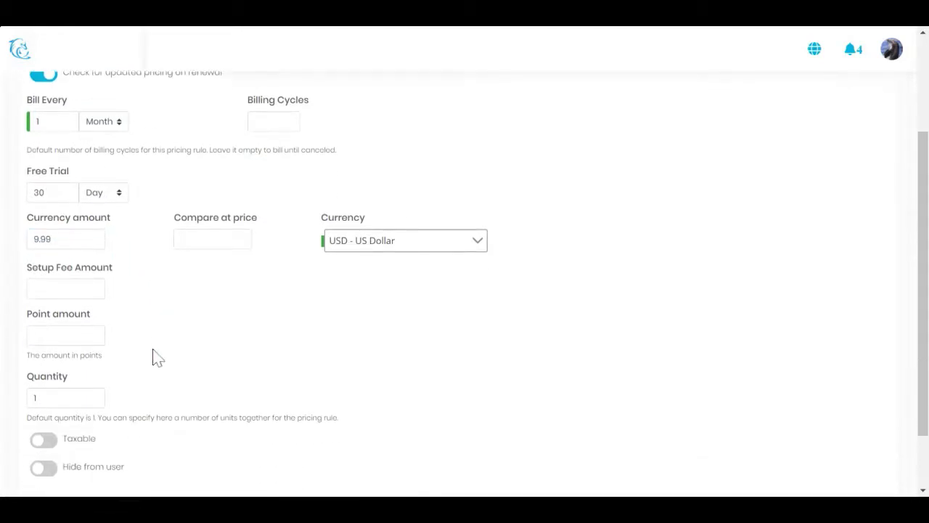
pyautogui.scroll(1, 152, 356)
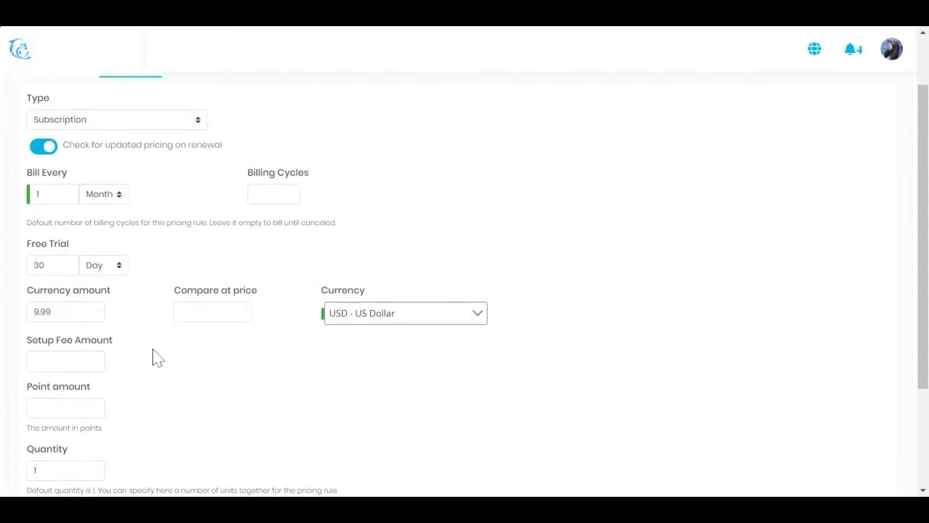
pyautogui.scroll(1, 154, 356)
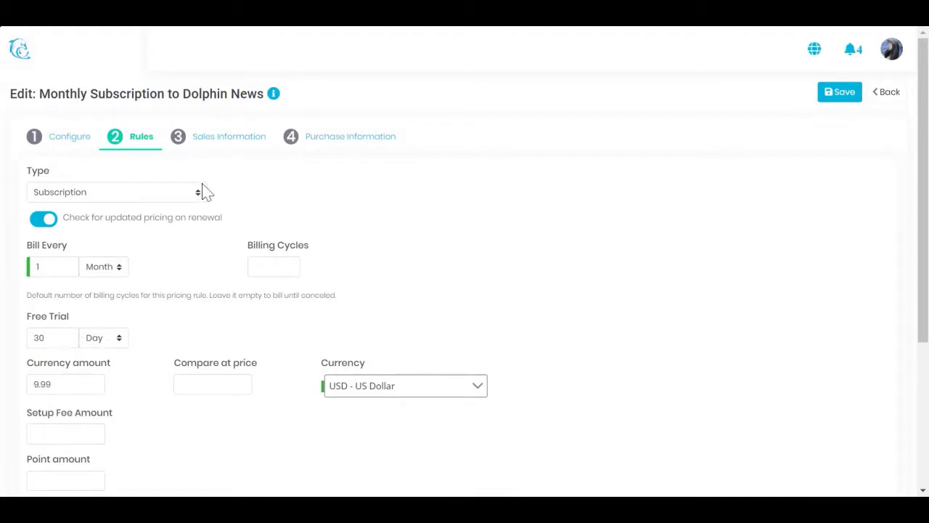
pyautogui.click(891, 93)
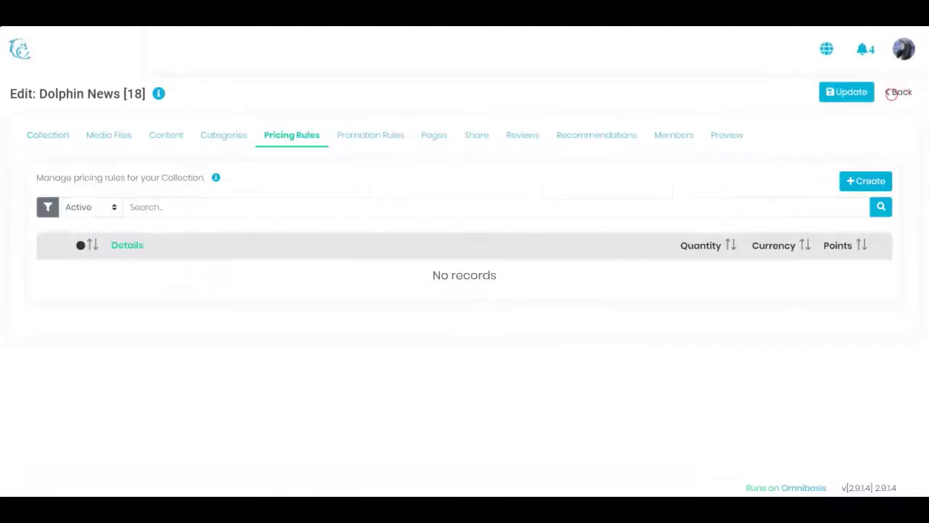
# Step: Open the "Free 30 days trial subscription to Dolphin News" promotion rule of the collection for editing
pyautogui.click(892, 92)
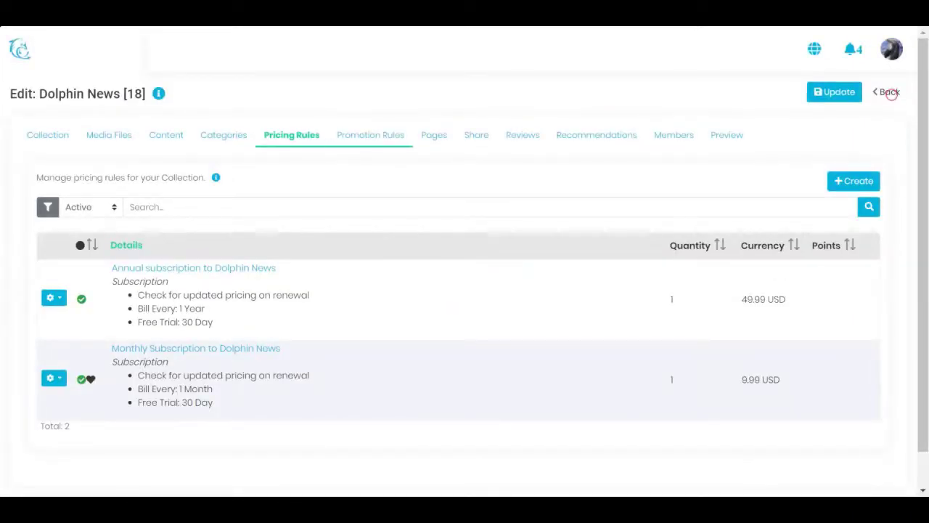
pyautogui.click(385, 138)
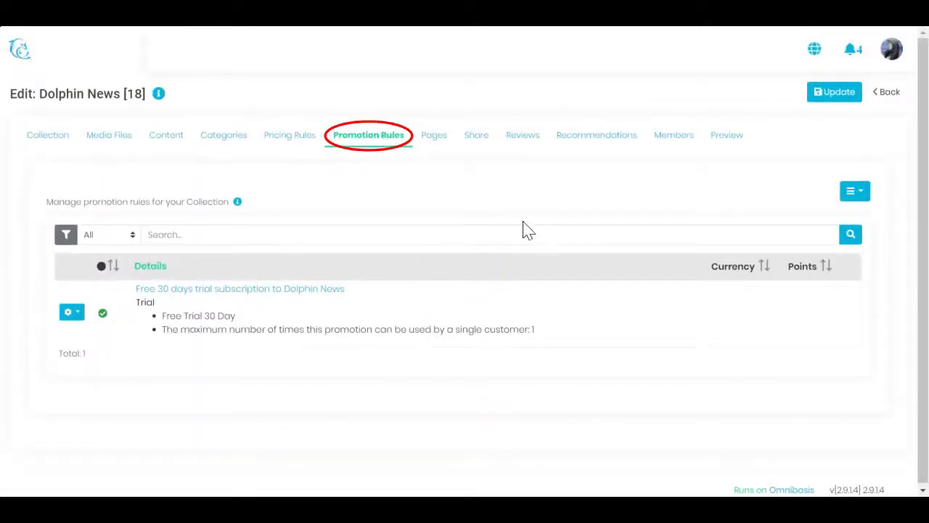
pyautogui.click(860, 194)
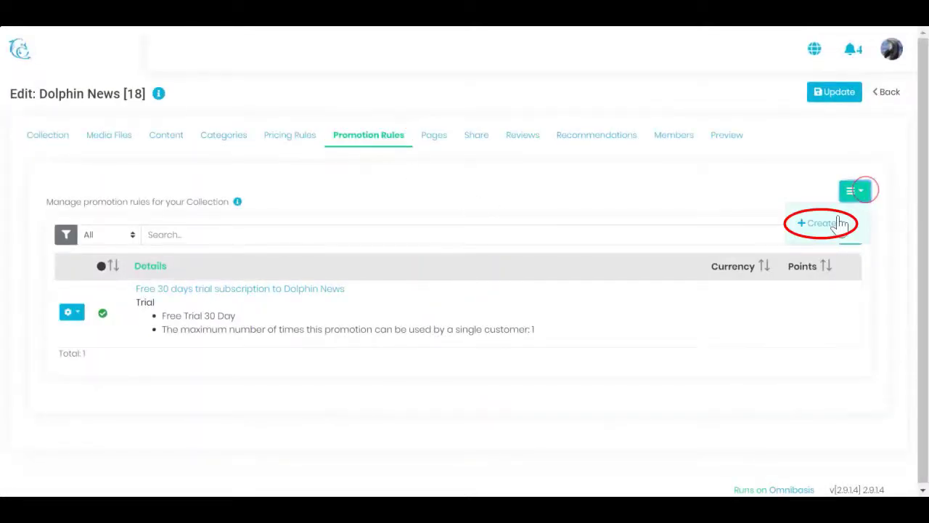
pyautogui.click(71, 314)
pyautogui.click(92, 347)
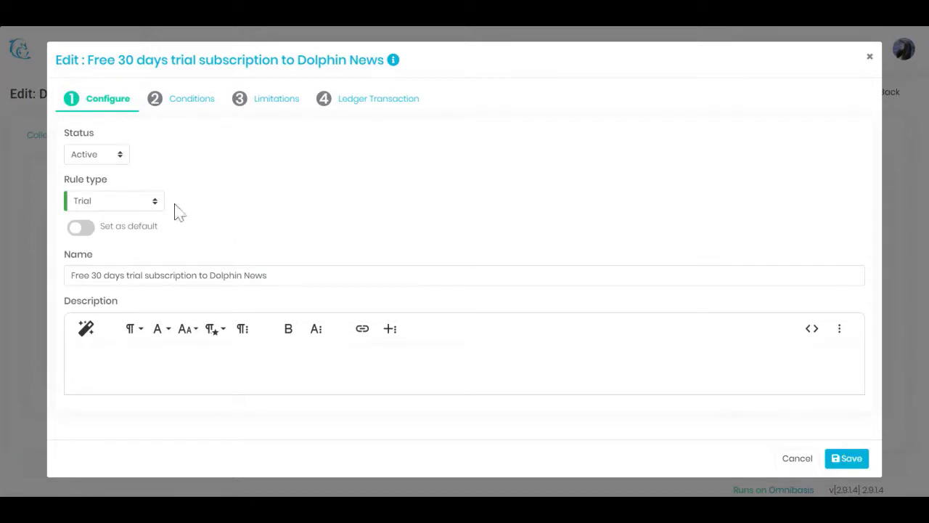
# Step: Examine the promotion rule's status, rule type, name and description settings without changing them
pyautogui.click(116, 154)
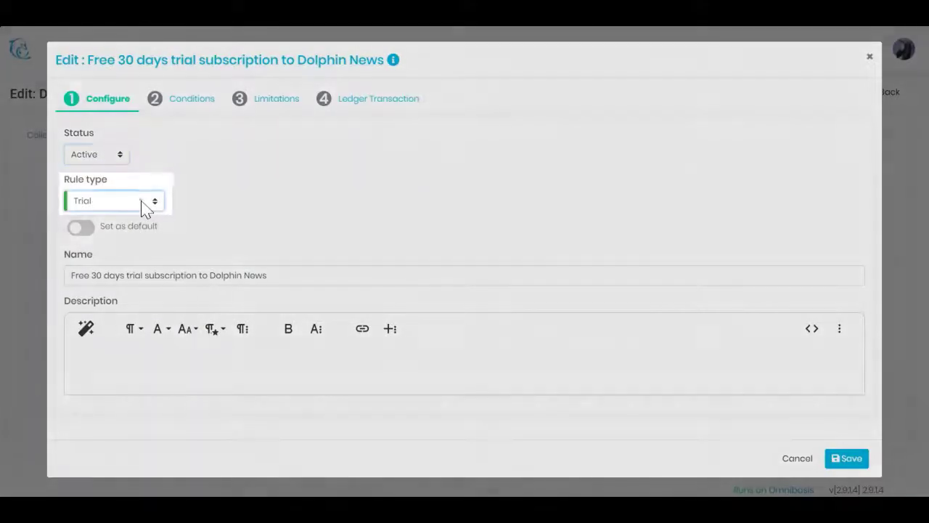
pyautogui.click(145, 205)
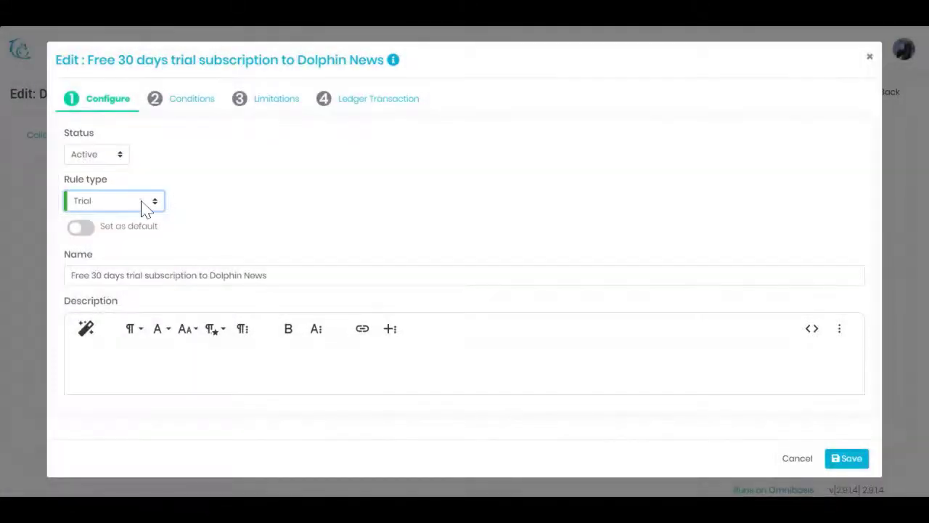
pyautogui.click(141, 201)
pyautogui.moveTo(283, 276); pyautogui.dragTo(46, 276)
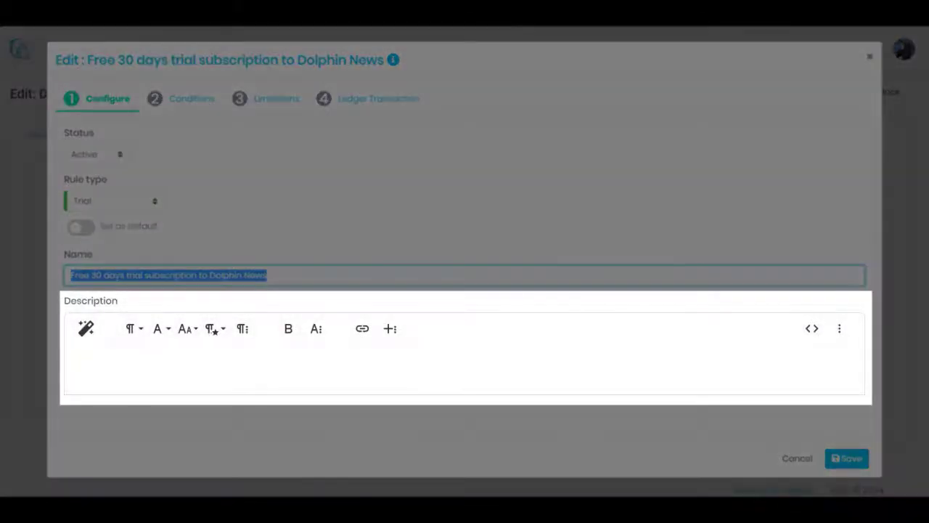
pyautogui.click(136, 349)
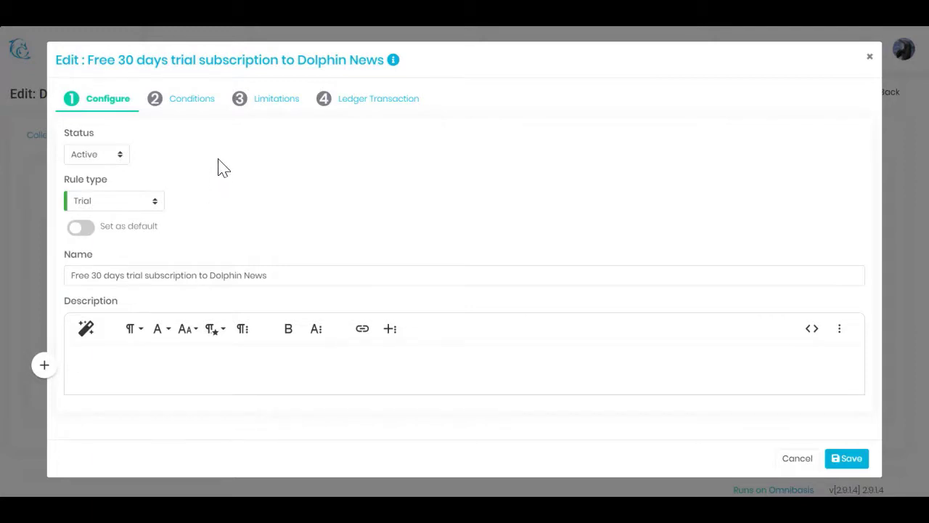
# Step: Examine the promotion rule's free trial length and period unit, and return to the promotion rules without saving
pyautogui.click(205, 106)
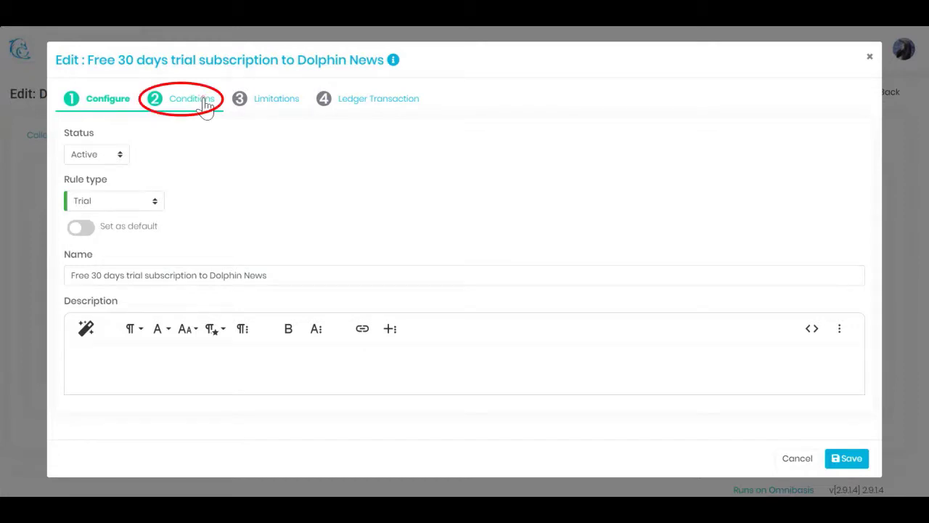
pyautogui.click(206, 106)
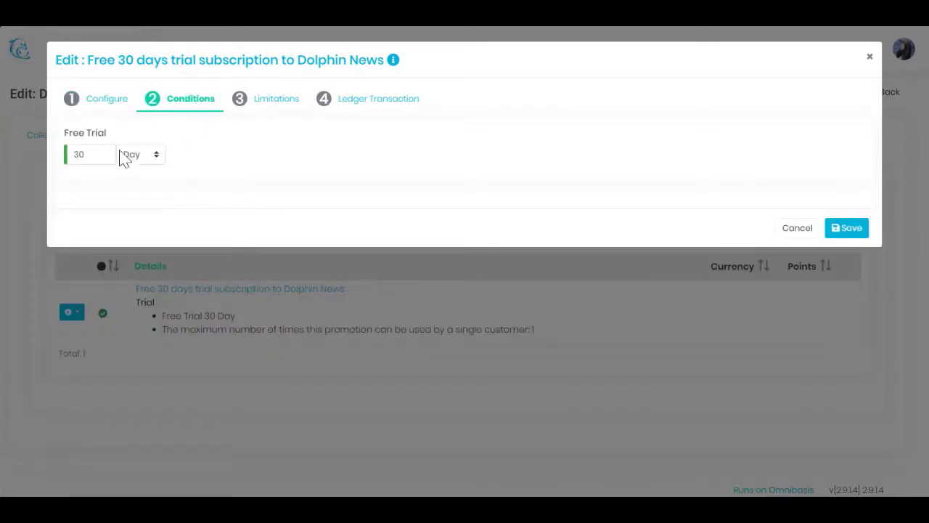
pyautogui.doubleClick(84, 154)
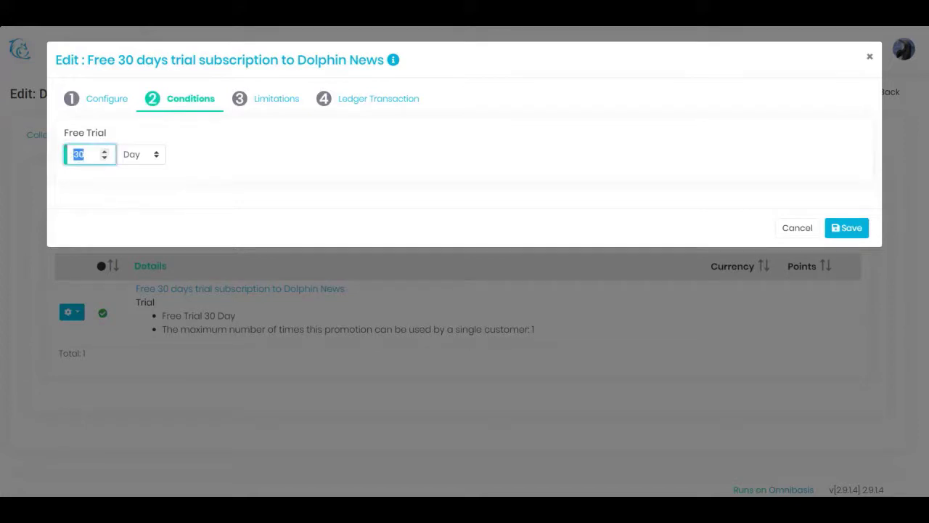
pyautogui.click(138, 156)
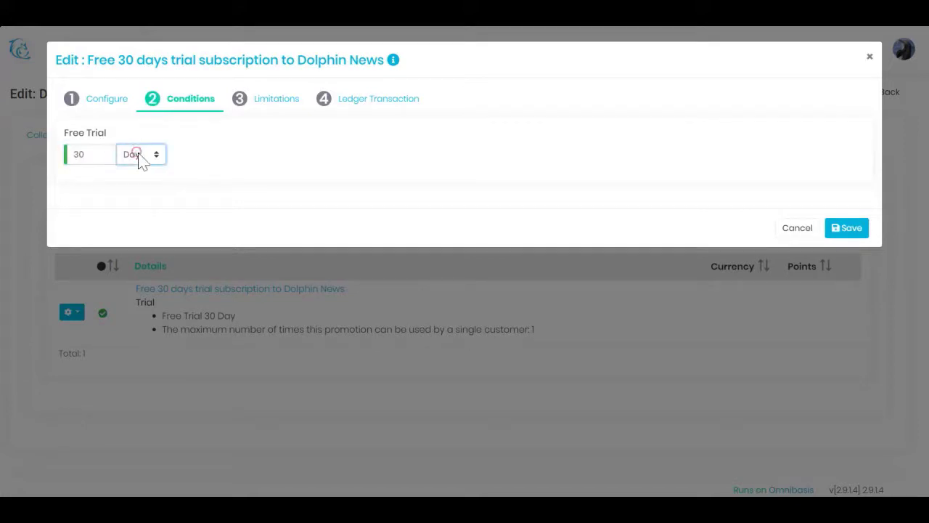
pyautogui.click(139, 155)
pyautogui.click(210, 135)
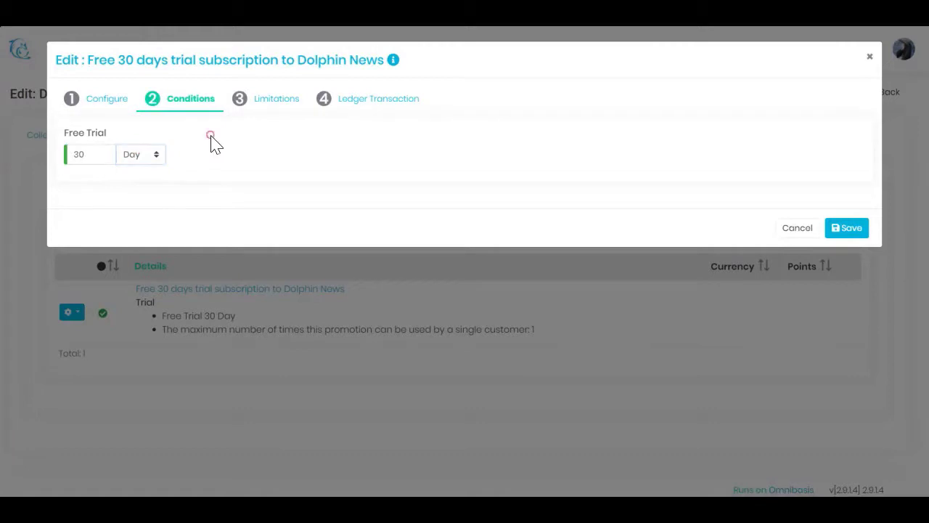
pyautogui.click(807, 235)
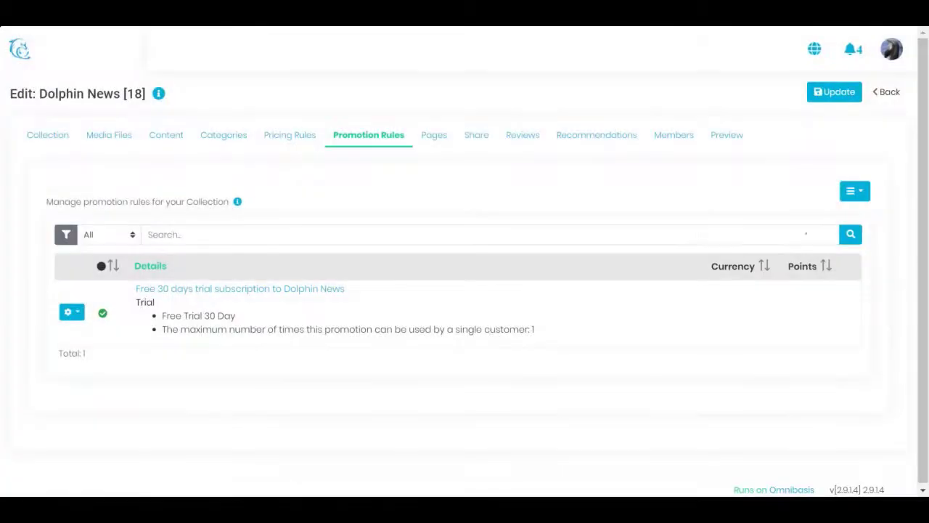
# Step: Review the pages available for displaying the collection, keep the News page, and save the collection
pyautogui.click(435, 138)
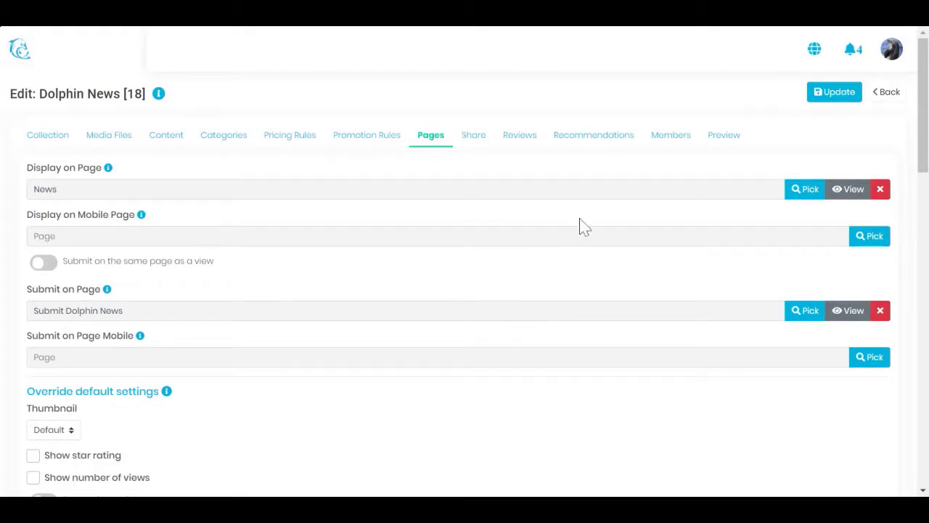
pyautogui.click(798, 199)
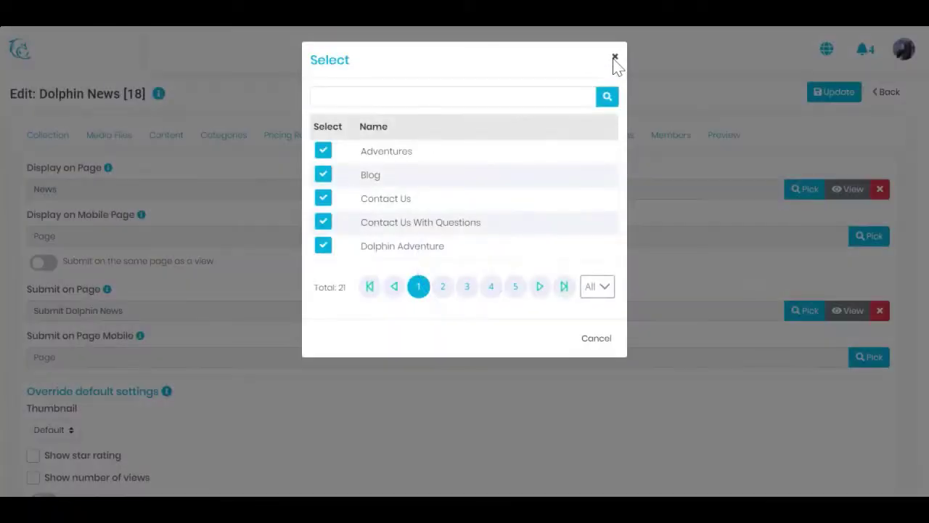
pyautogui.click(614, 58)
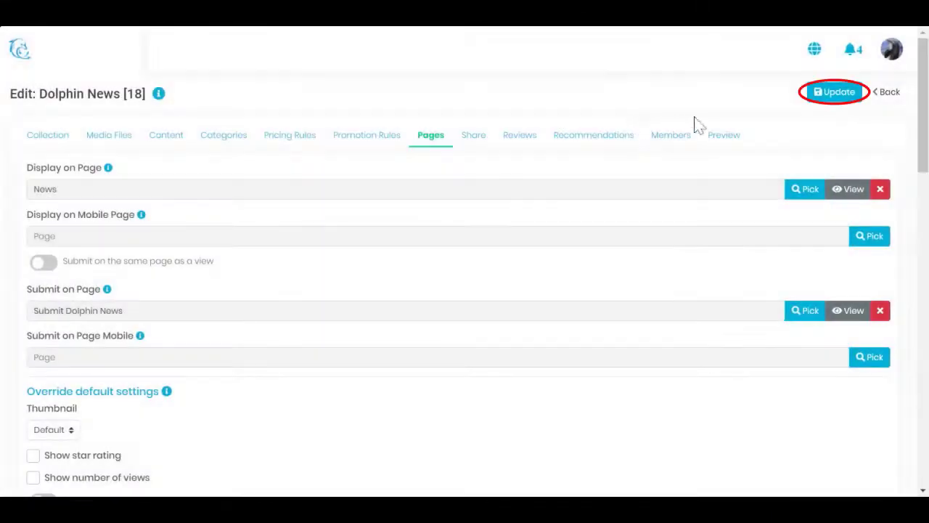
pyautogui.click(826, 96)
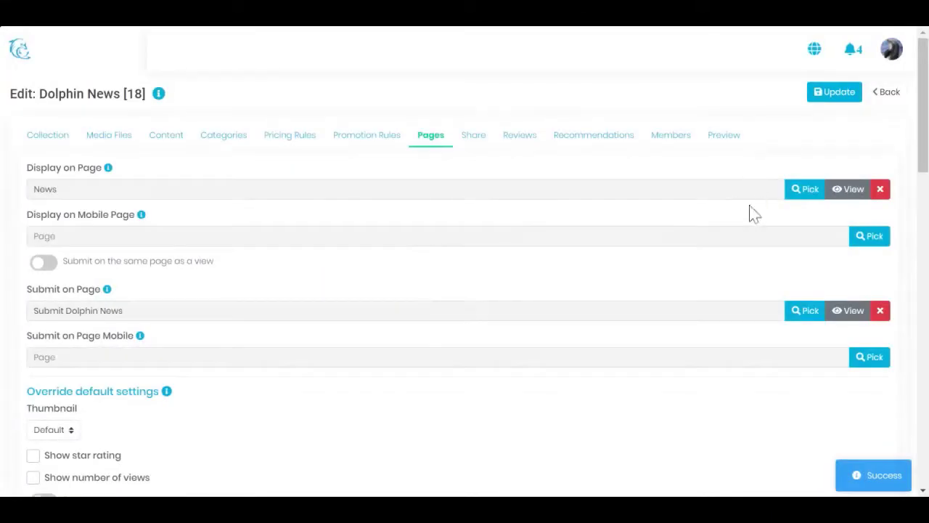
# Step: Examine the collection's default-setting overrides, workflow consent and submission notification and redirect options
pyautogui.scroll(-3, 733, 216)
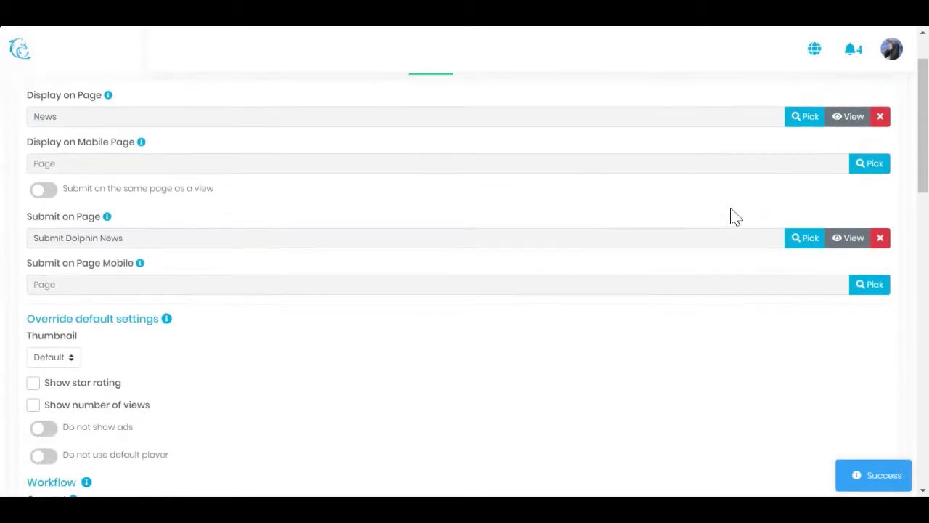
pyautogui.scroll(-3, 733, 216)
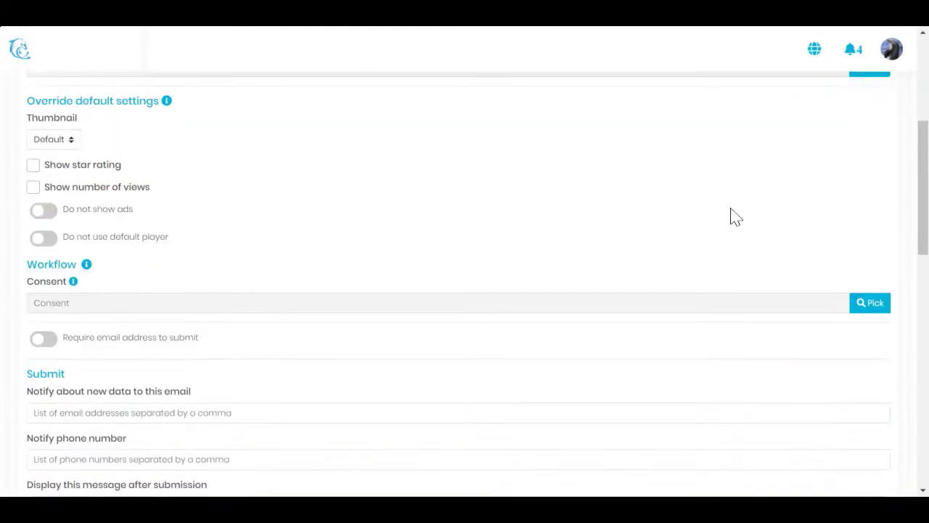
pyautogui.scroll(-4, 733, 215)
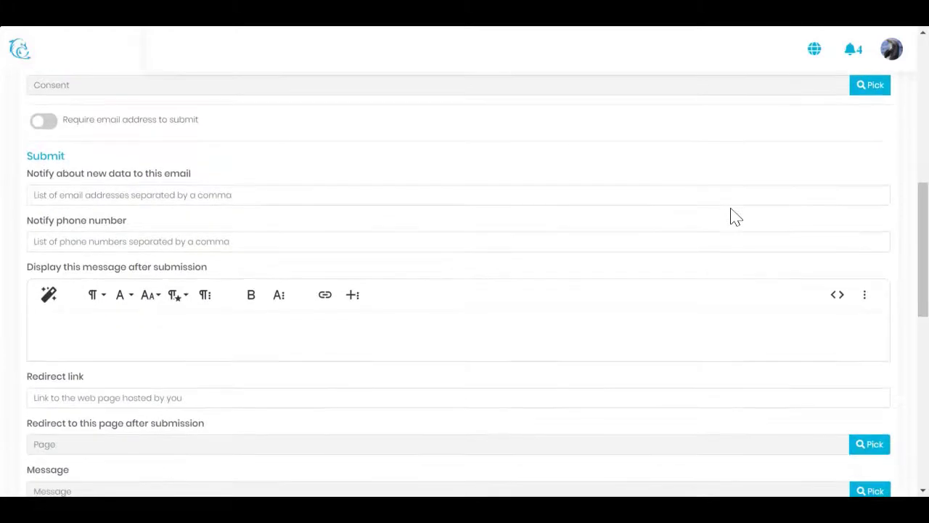
pyautogui.scroll(10, 733, 216)
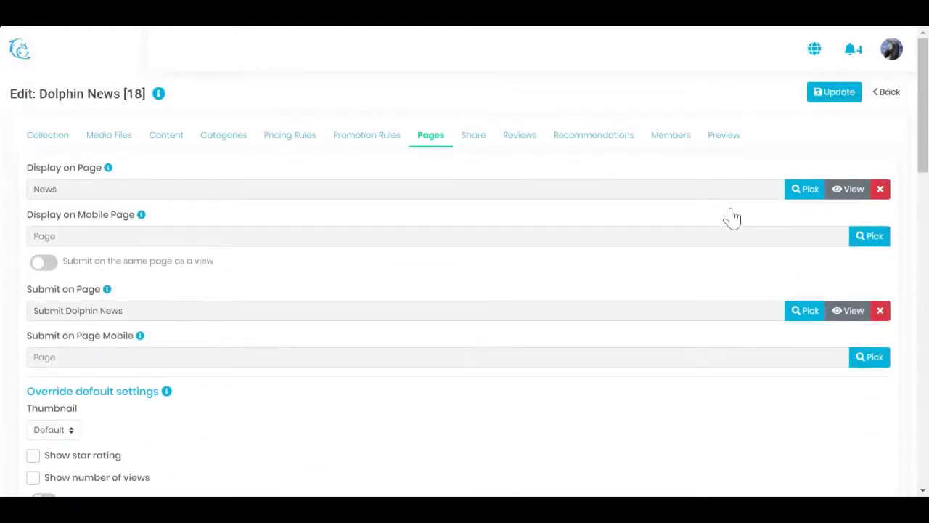
# Step: Turn the collection's public and secret RSS links off and on again, keep the copyright text, and save the sharing settings
pyautogui.click(470, 139)
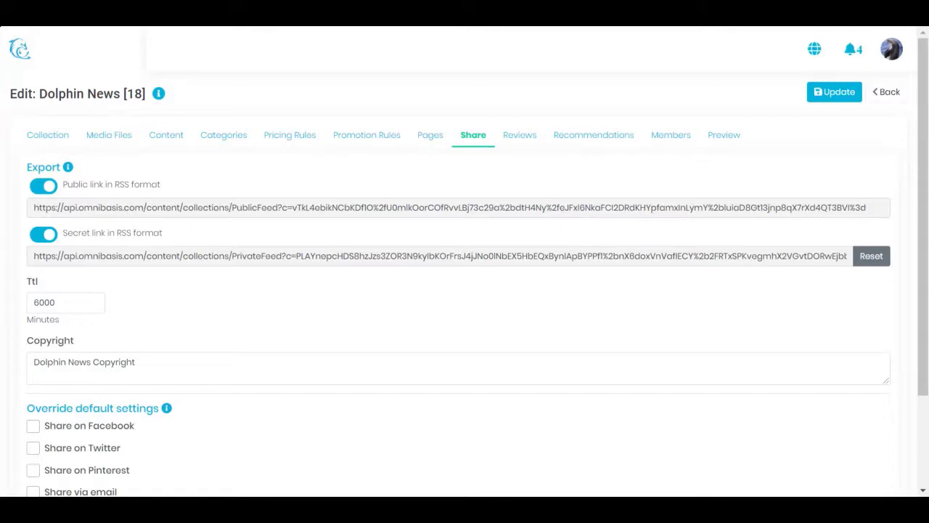
pyautogui.click(43, 186)
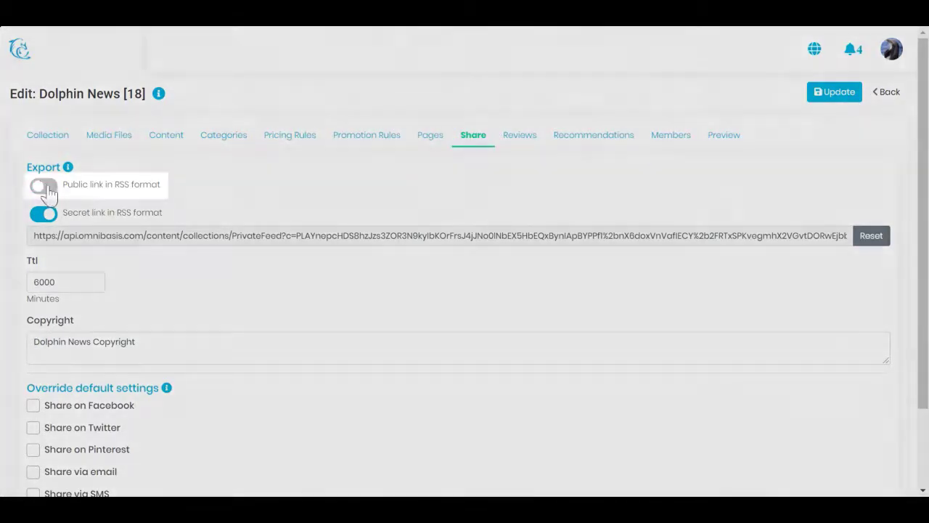
pyautogui.click(42, 186)
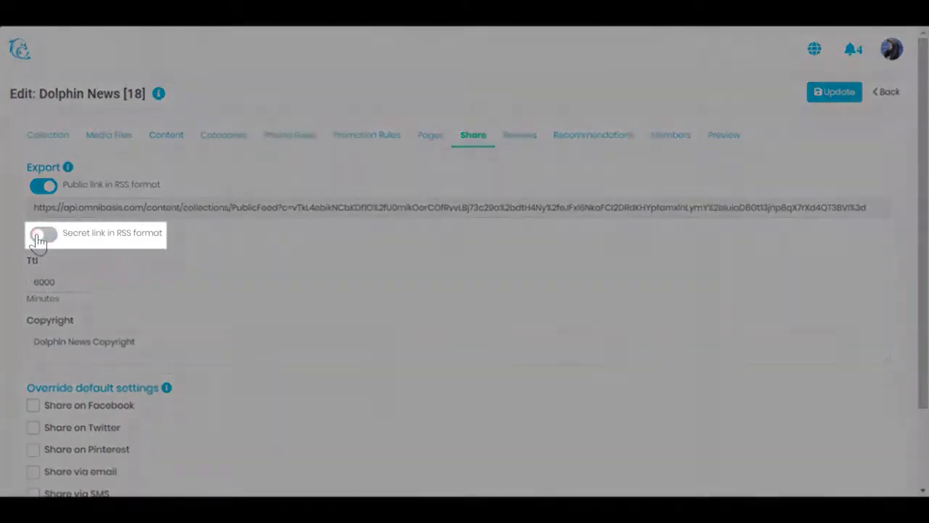
pyautogui.click(41, 235)
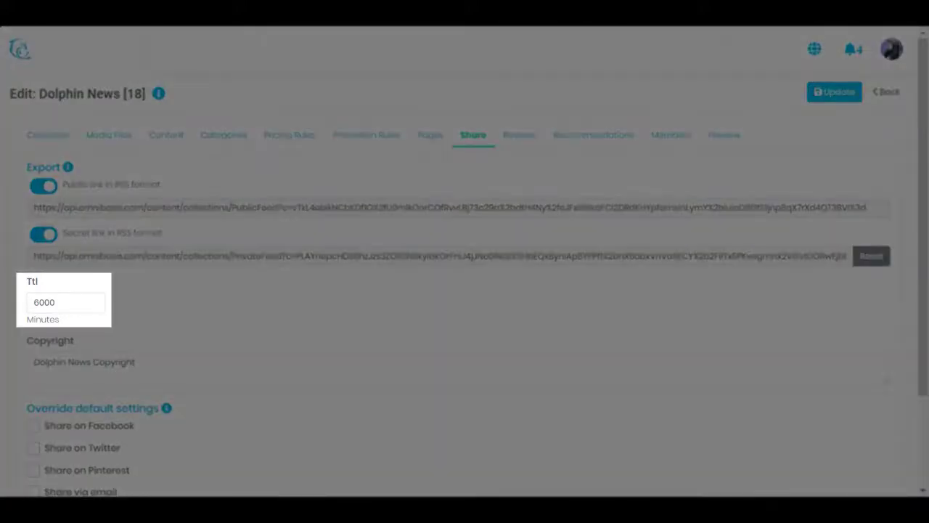
pyautogui.moveTo(138, 363); pyautogui.dragTo(4, 367)
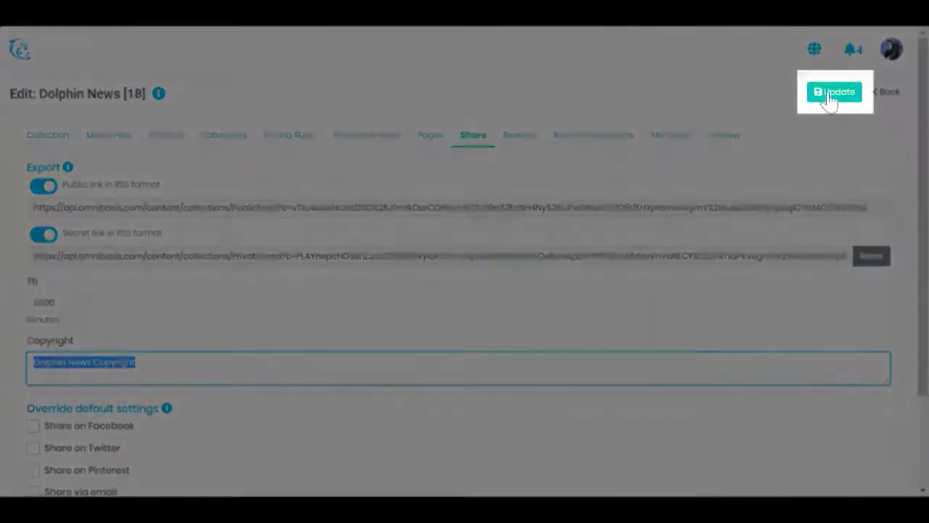
pyautogui.click(829, 97)
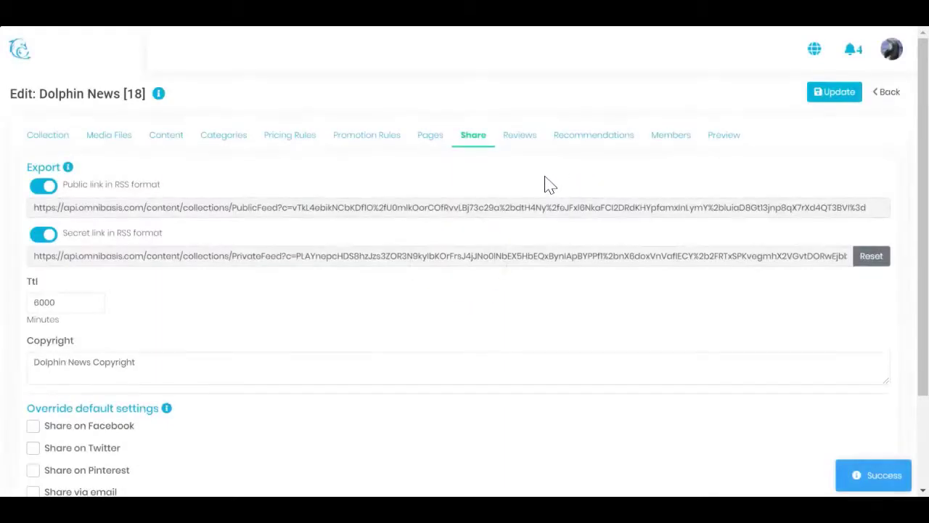
# Step: Review the collections available as recommendations without adding one, and set the Dolphin Collective Blog recommendation's order to 1
pyautogui.click(590, 143)
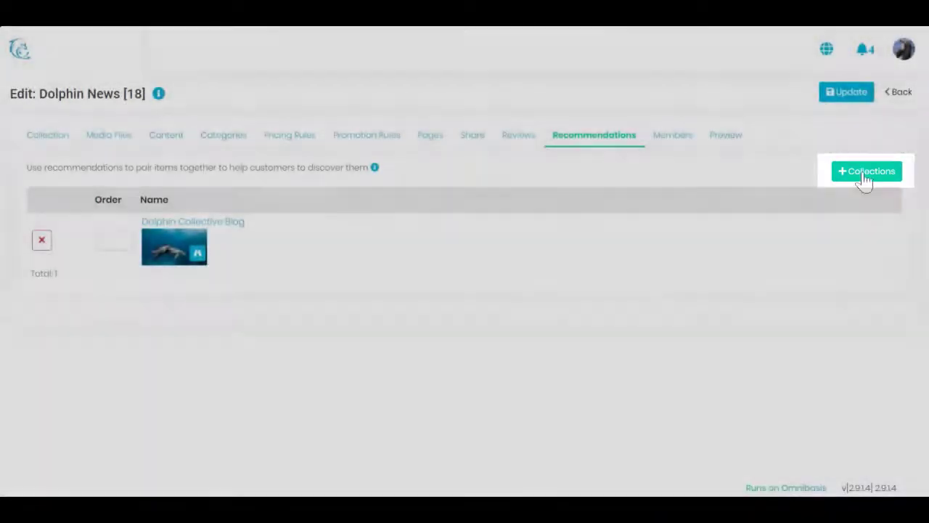
pyautogui.click(864, 179)
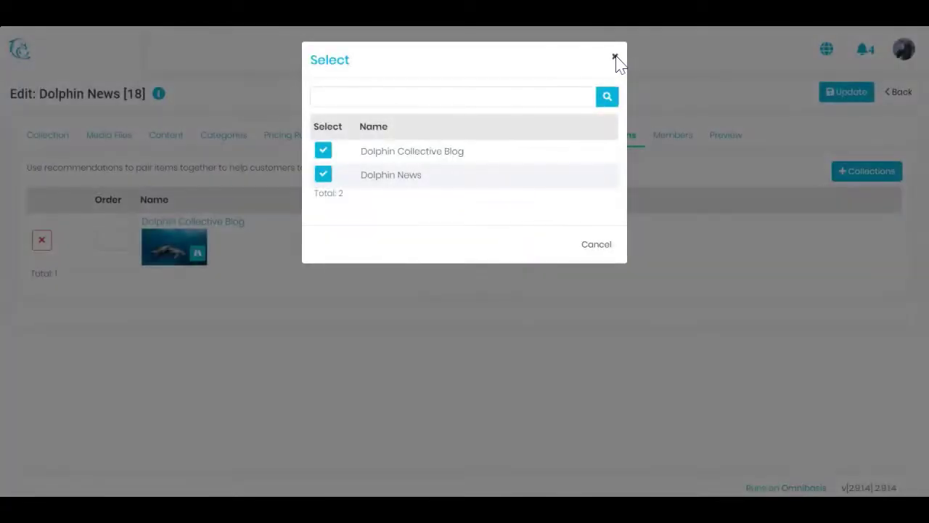
pyautogui.click(615, 57)
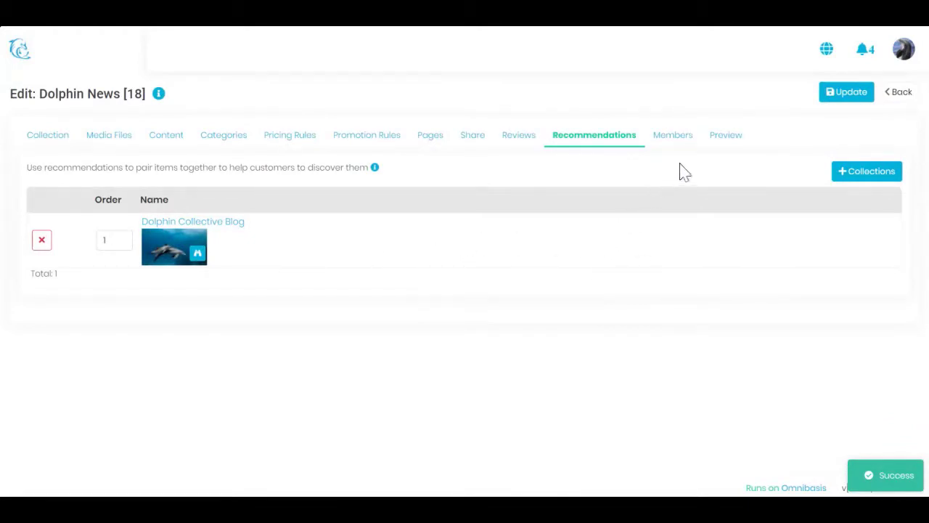
# Step: Preview the Dolphin News collection, examining its content listing and recommendations
pyautogui.click(718, 138)
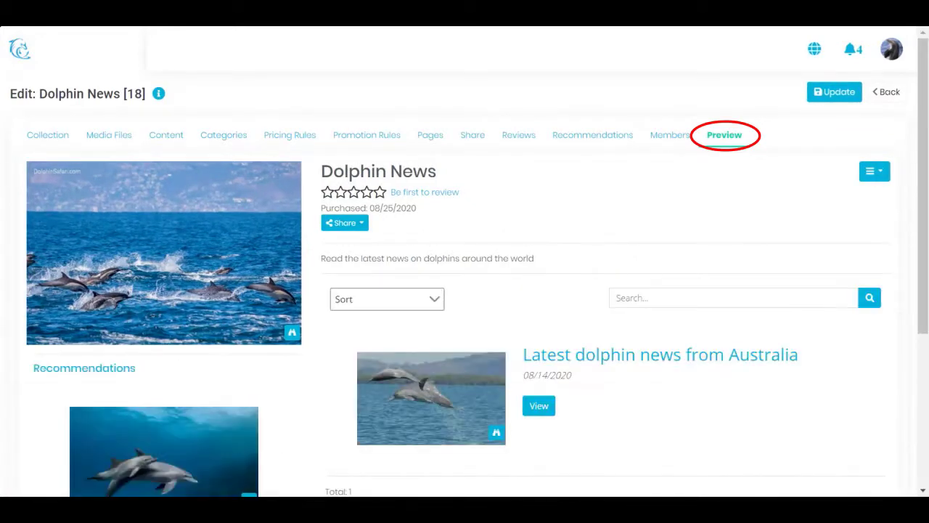
pyautogui.scroll(-3, 602, 254)
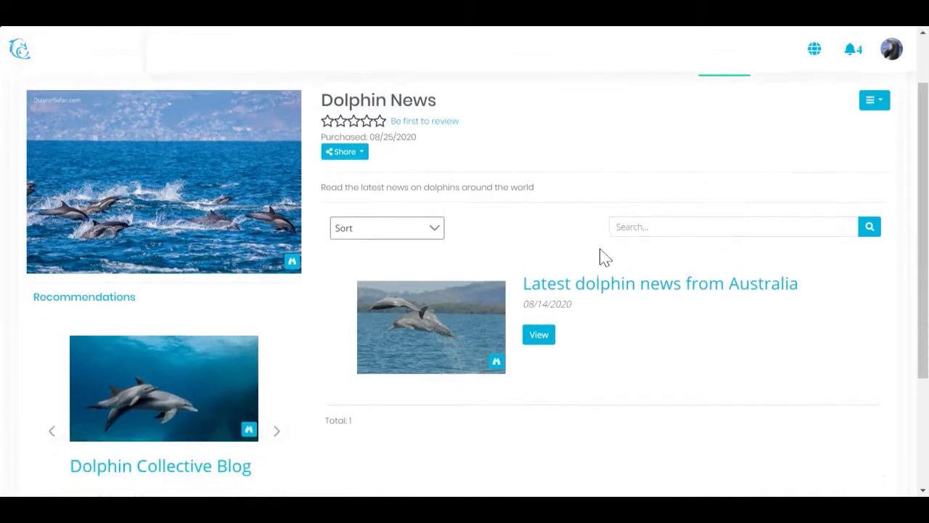
pyautogui.scroll(3, 602, 255)
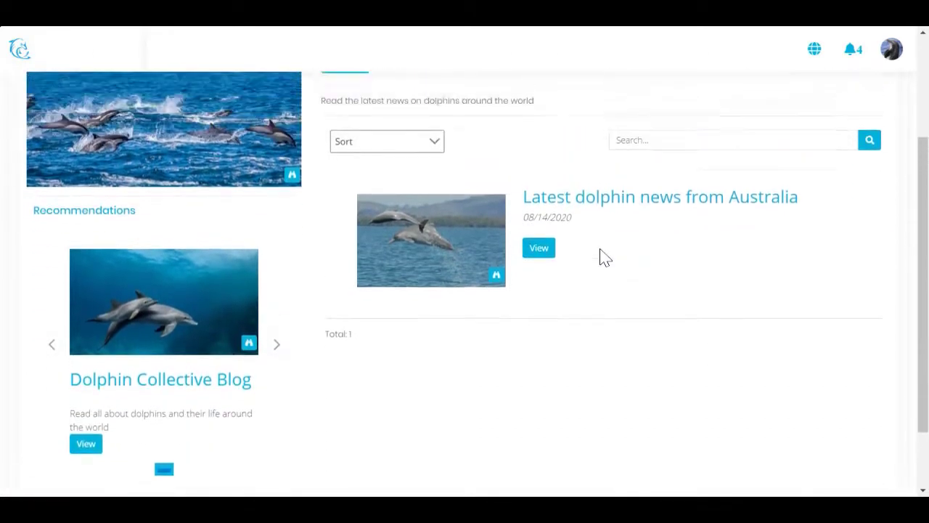